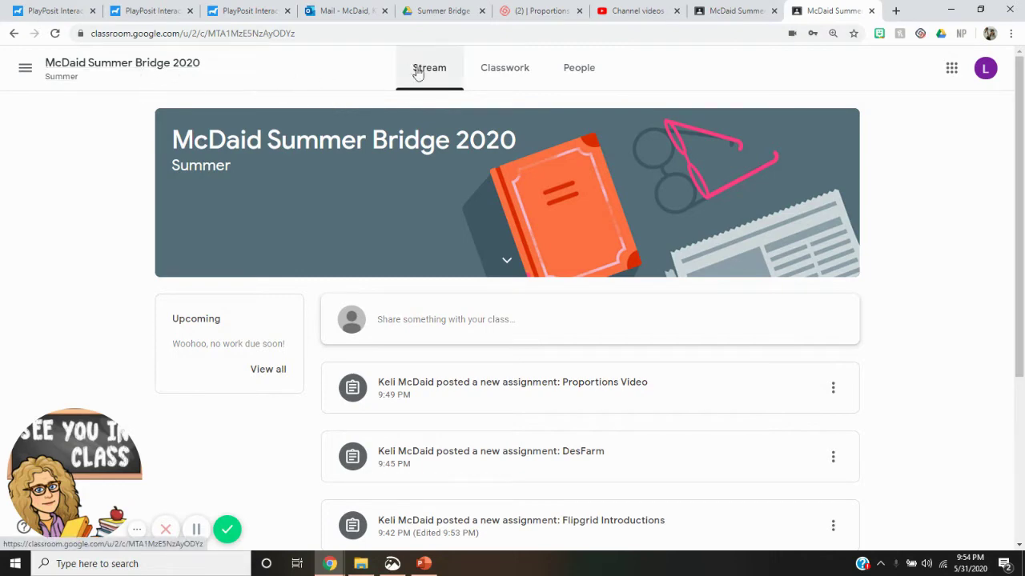
Go to Classwork and expand Flipgrid Introductions under Week 1 to show its instructions and link.
{"action": "scroll", "coordinate": [580, 160], "scroll_direction": "down", "scroll_amount": 3}
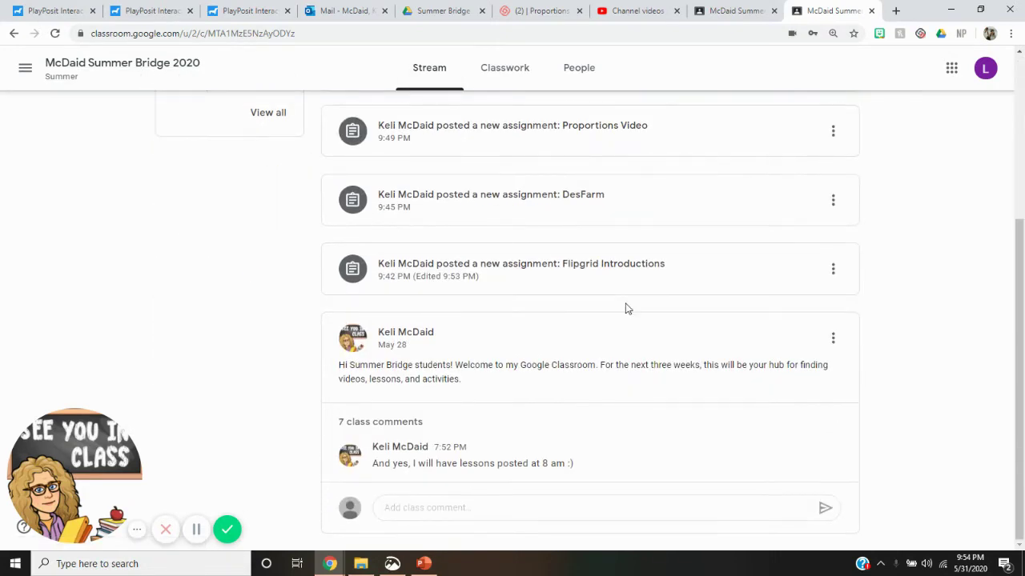
{"action": "scroll", "coordinate": [598, 446], "scroll_direction": "up", "scroll_amount": 3}
{"action": "scroll", "coordinate": [590, 345], "scroll_direction": "down", "scroll_amount": 2}
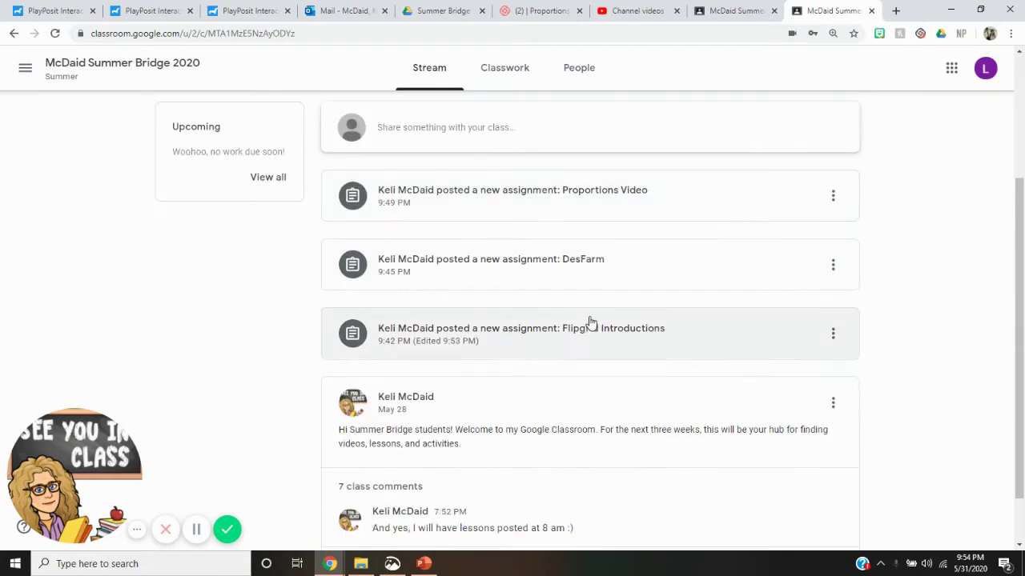
{"action": "scroll", "coordinate": [556, 232], "scroll_direction": "down", "scroll_amount": 1}
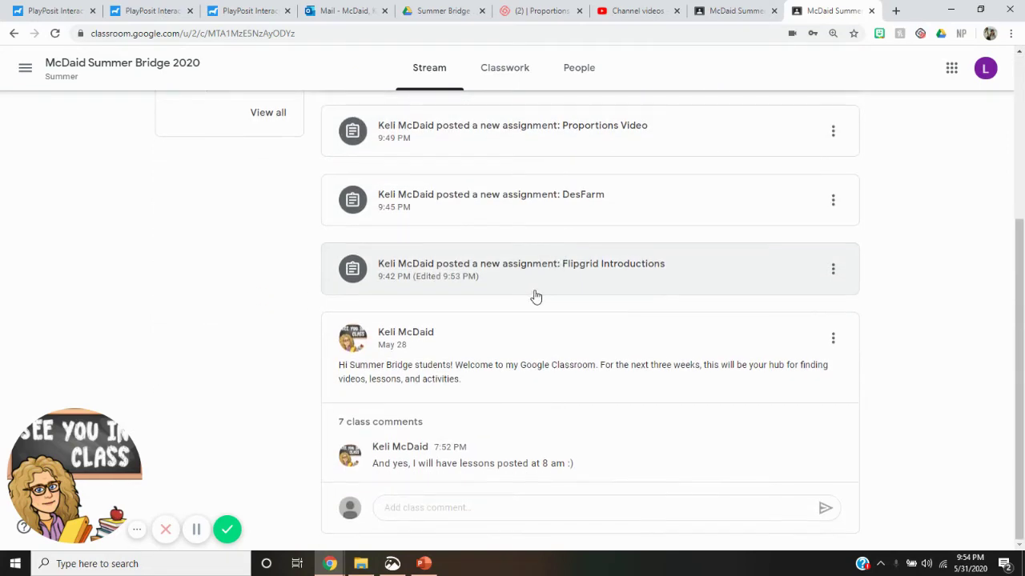
{"action": "scroll", "coordinate": [536, 297], "scroll_direction": "up", "scroll_amount": 3}
{"action": "scroll", "coordinate": [517, 487], "scroll_direction": "down", "scroll_amount": 2}
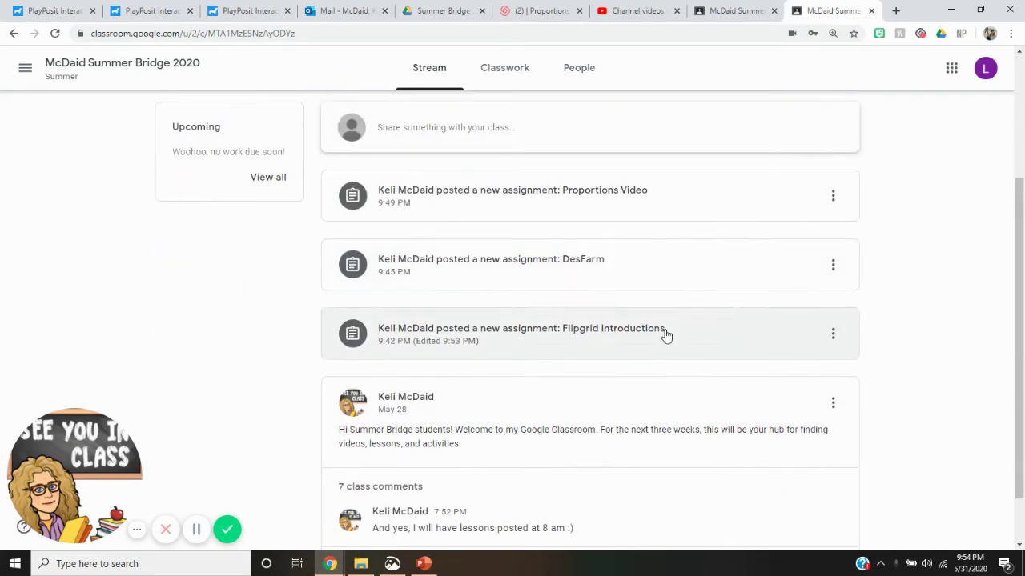
{"action": "scroll", "coordinate": [666, 336], "scroll_direction": "up", "scroll_amount": 3}
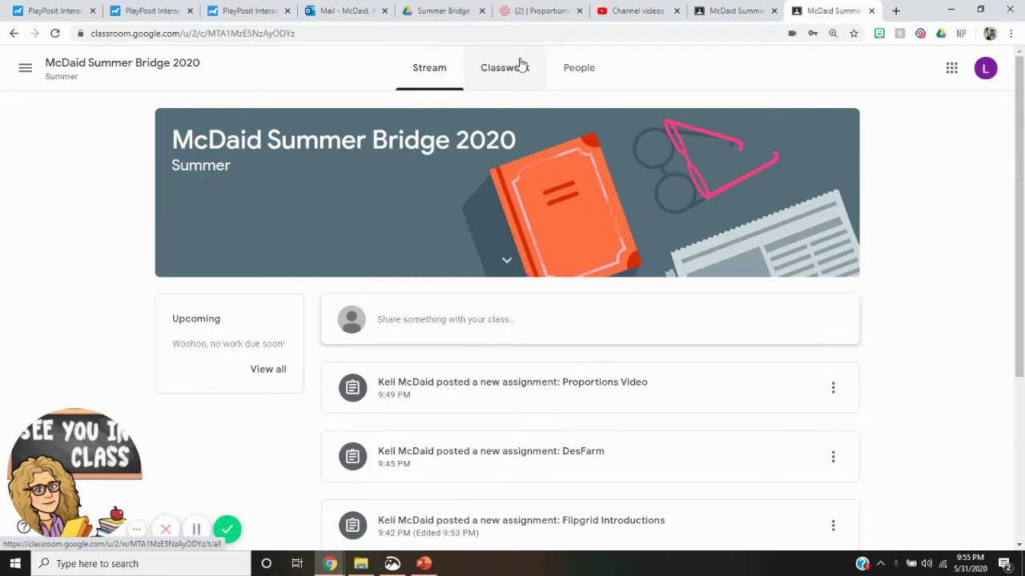
{"action": "left_click", "coordinate": [521, 64]}
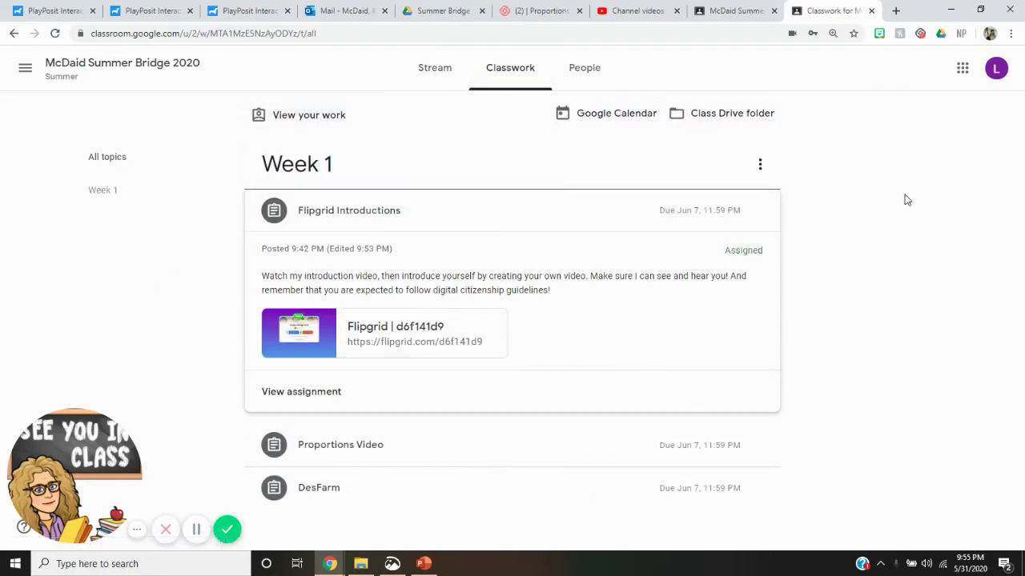
{"action": "left_click", "coordinate": [393, 209]}
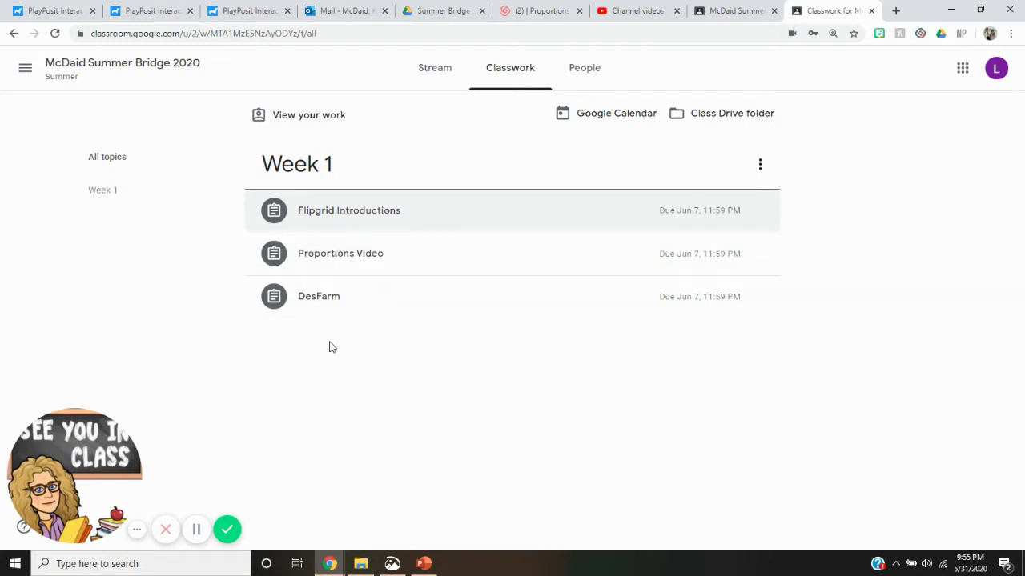
{"action": "left_click", "coordinate": [342, 210]}
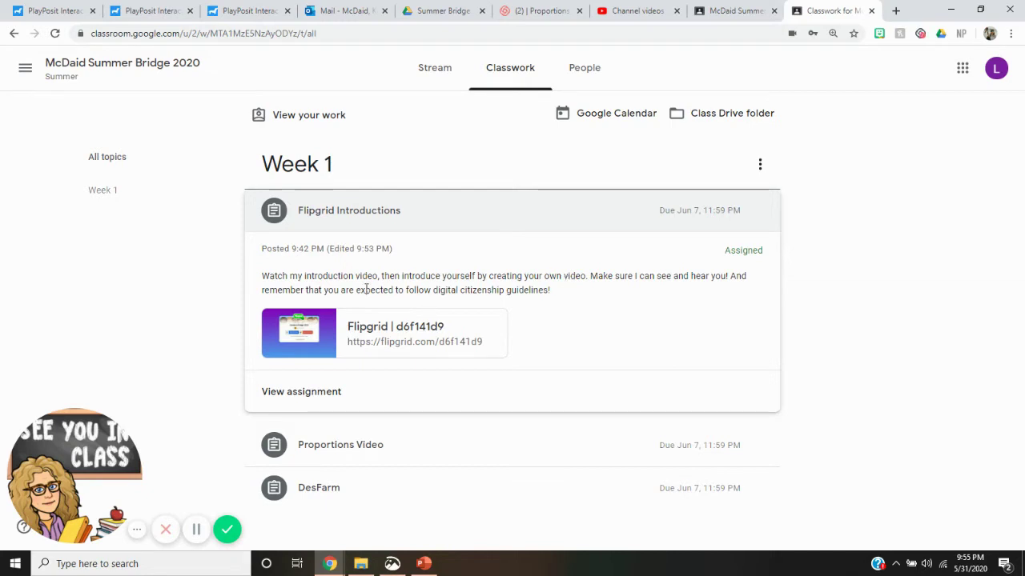
Open the Flipgrid link and log in with Google, switching to the correct student account.
{"action": "left_click", "coordinate": [409, 324]}
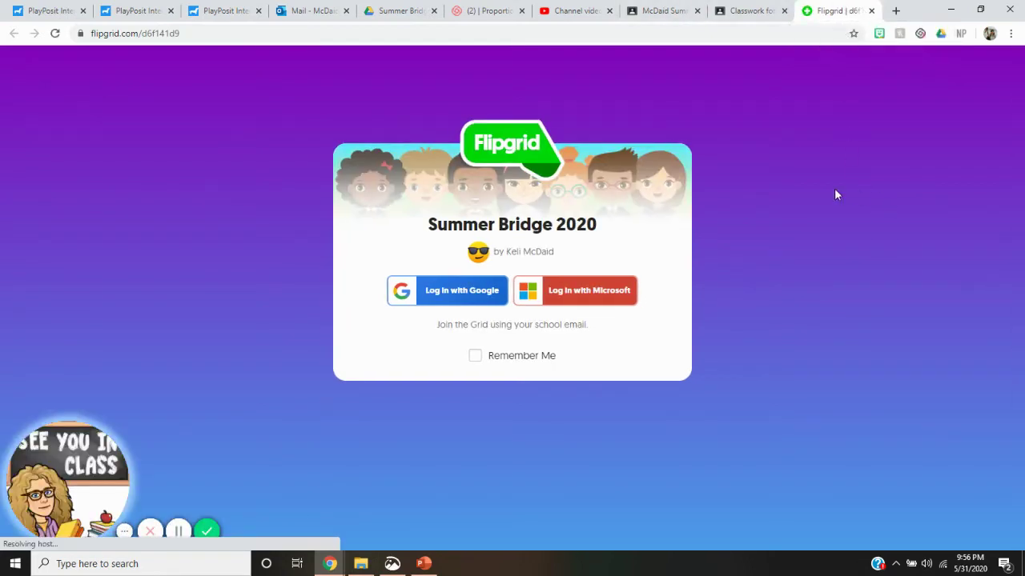
{"action": "left_click", "coordinate": [458, 295]}
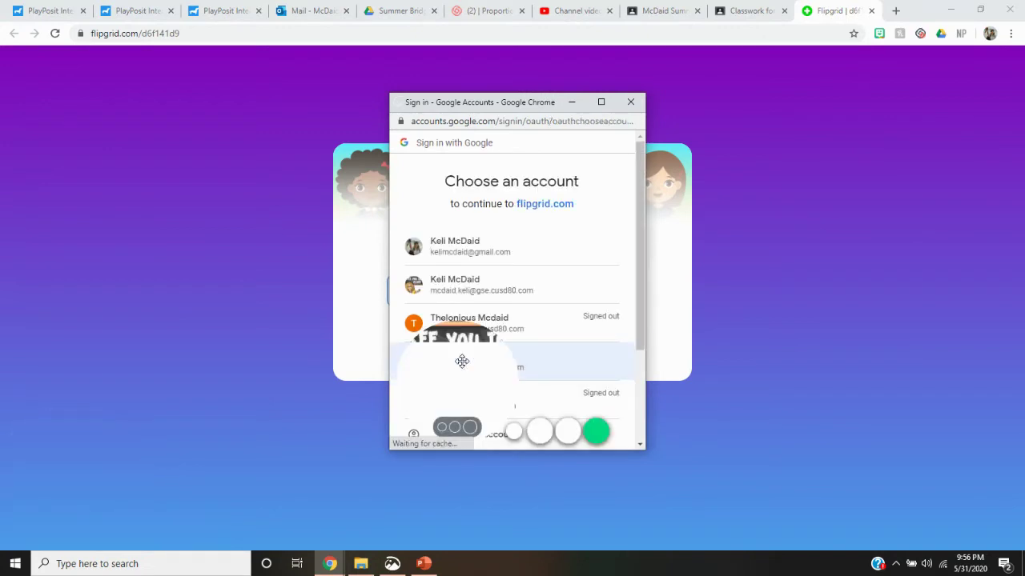
{"action": "left_click", "coordinate": [522, 324]}
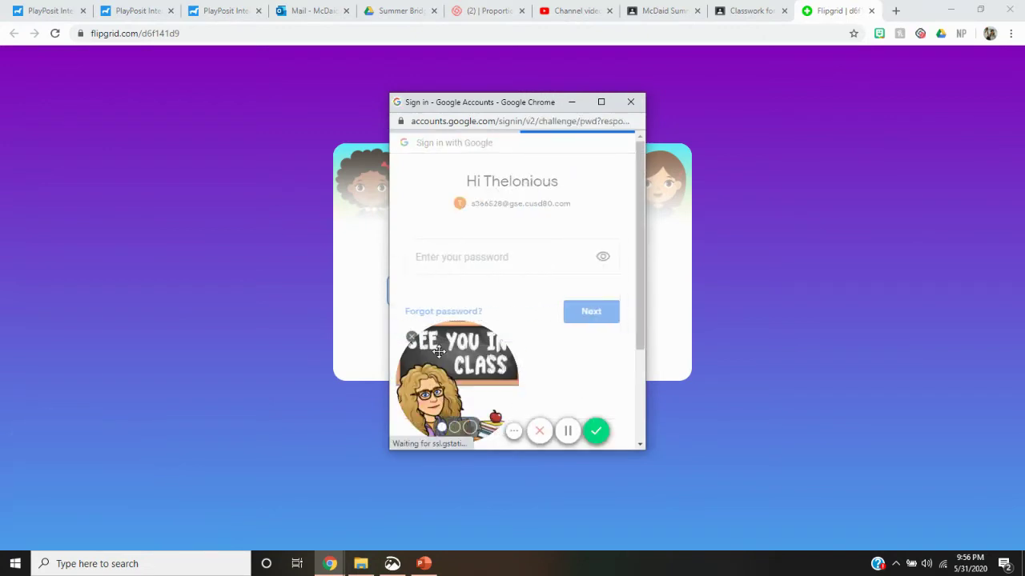
{"action": "left_click", "coordinate": [412, 338]}
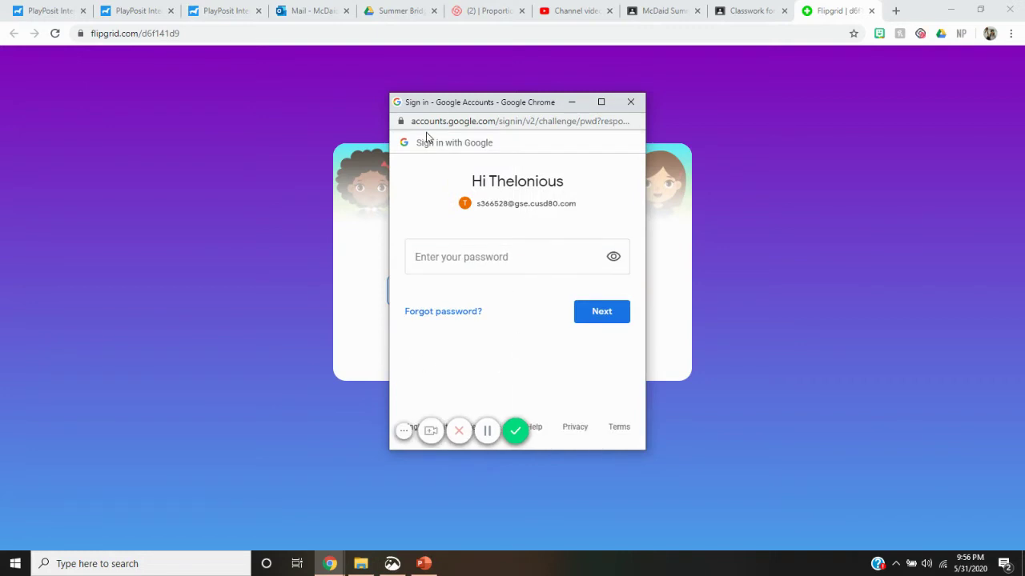
{"action": "left_click", "coordinate": [630, 102]}
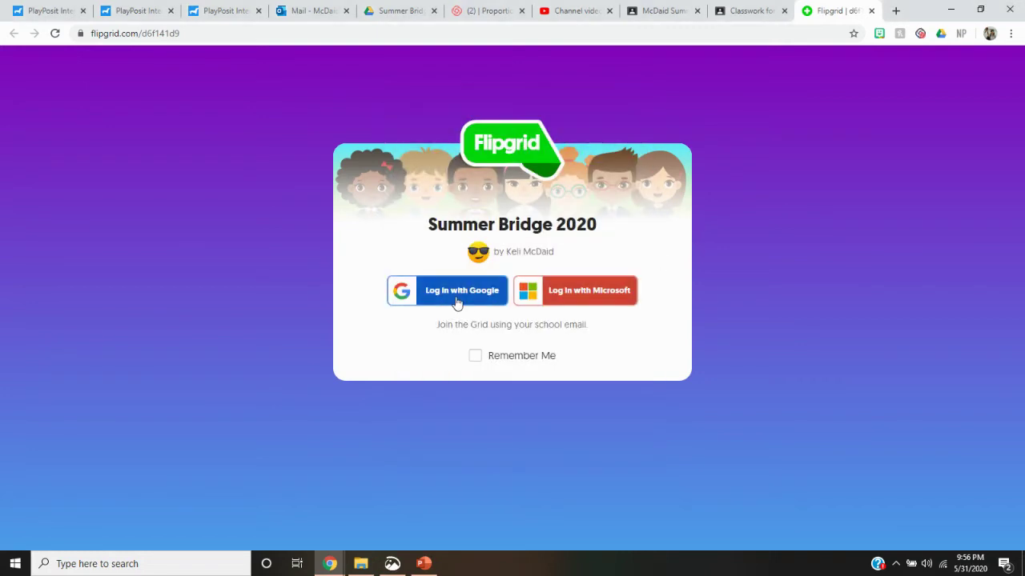
{"action": "left_click", "coordinate": [460, 294]}
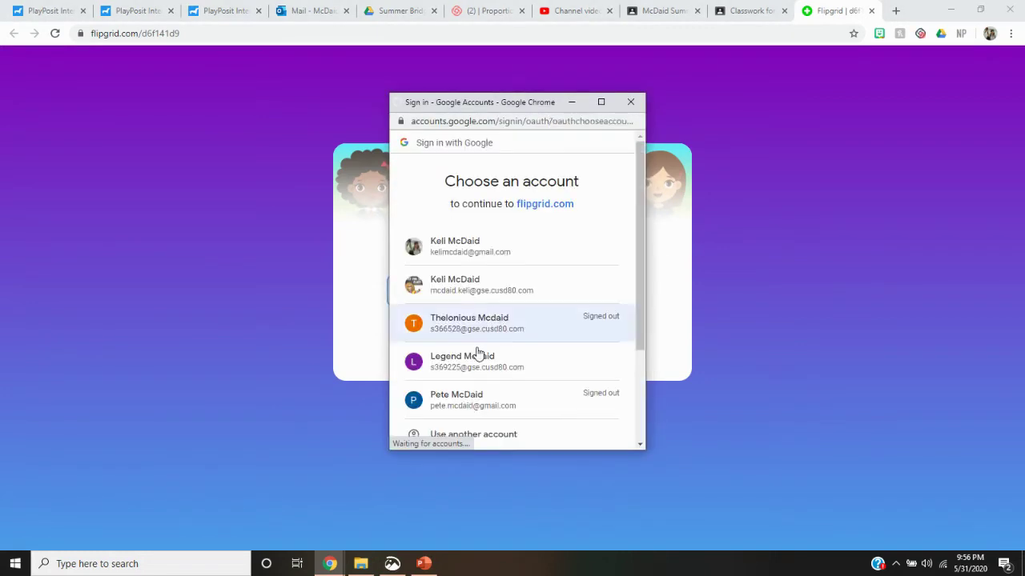
{"action": "left_click", "coordinate": [475, 365]}
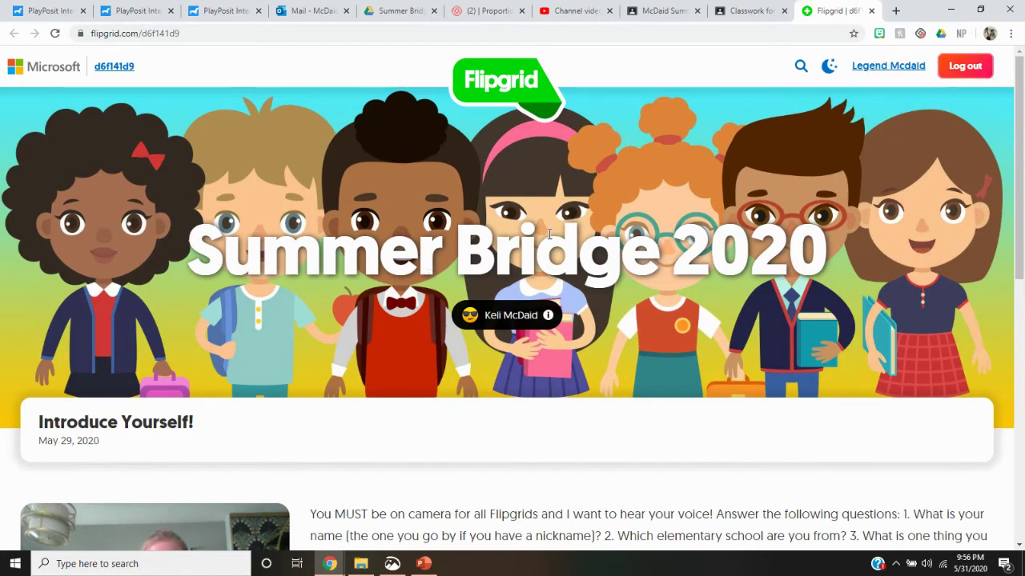
{"action": "scroll", "coordinate": [549, 234], "scroll_direction": "down", "scroll_amount": 4}
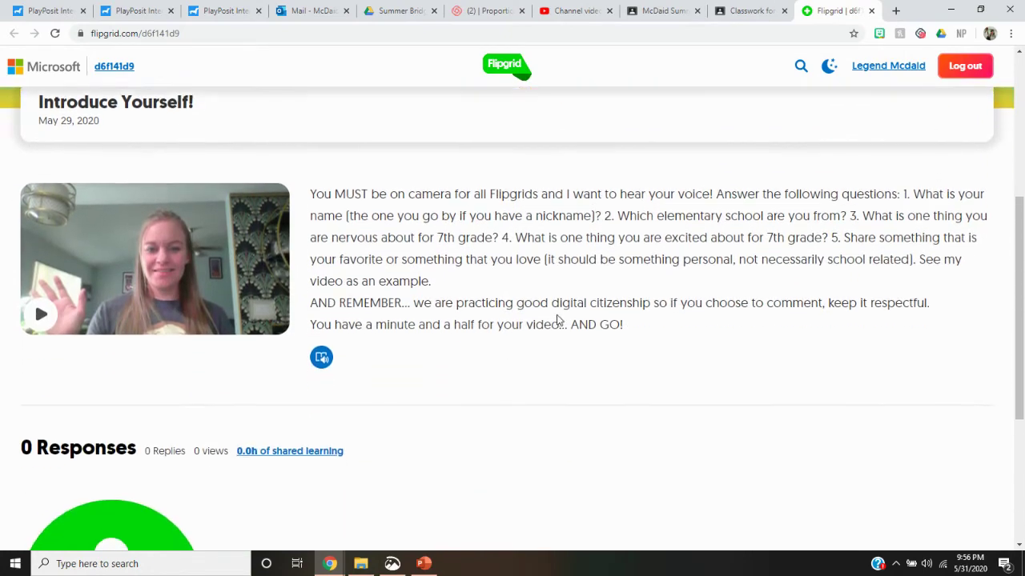
{"action": "scroll", "coordinate": [558, 320], "scroll_direction": "down", "scroll_amount": 2}
{"action": "scroll", "coordinate": [418, 195], "scroll_direction": "up", "scroll_amount": 2}
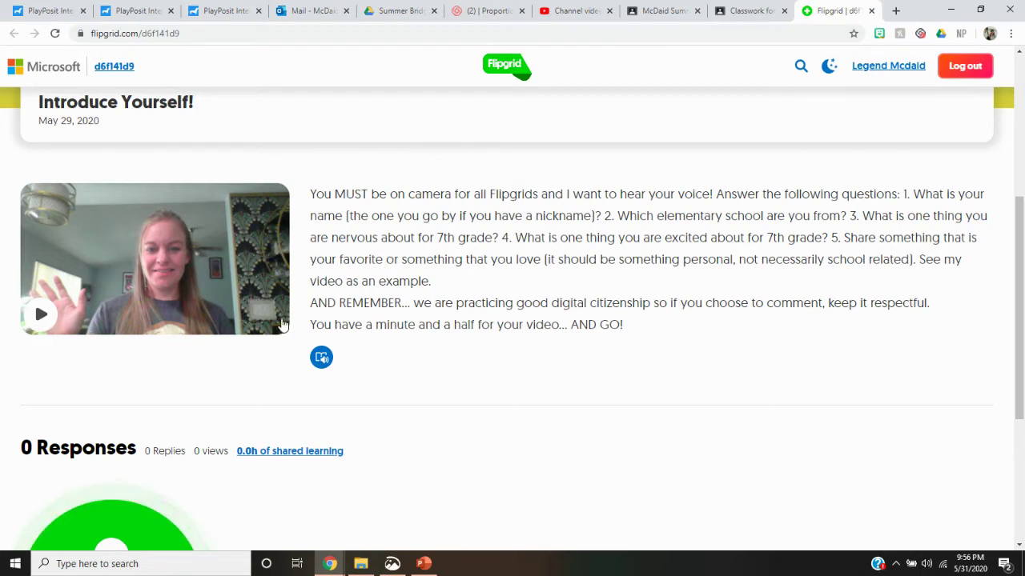
{"action": "scroll", "coordinate": [350, 381], "scroll_direction": "down", "scroll_amount": 3}
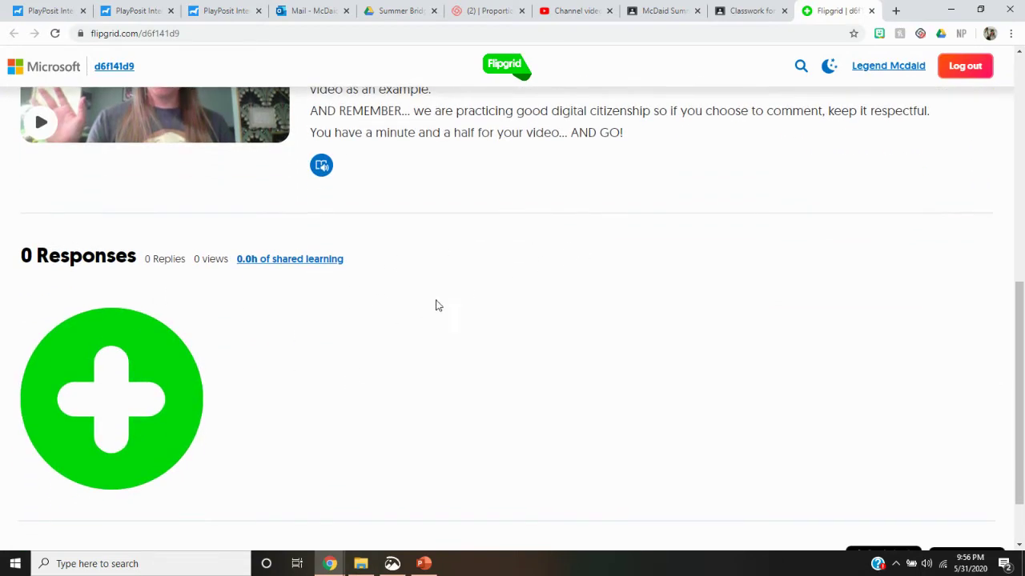
{"action": "left_click", "coordinate": [129, 408]}
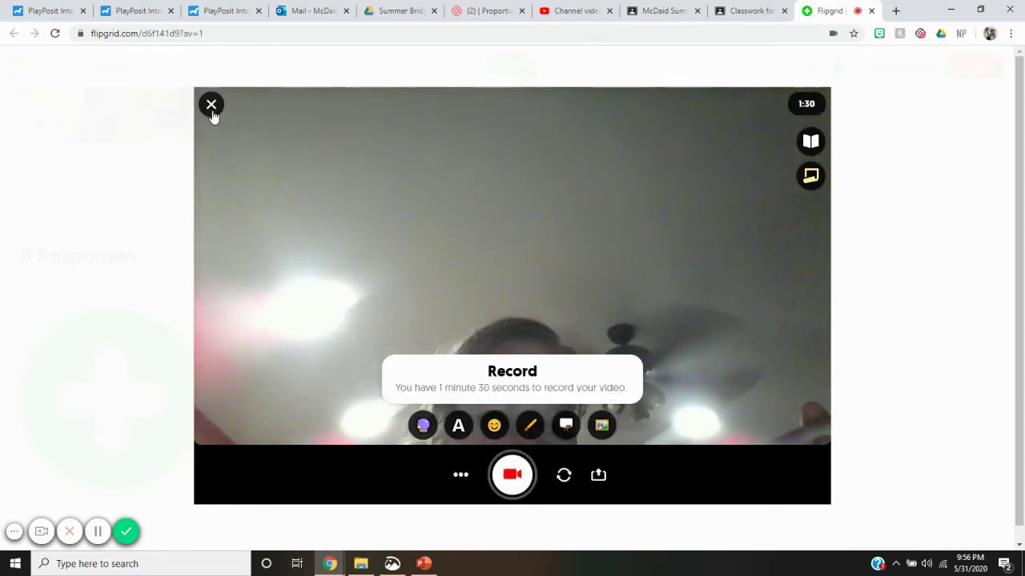
{"action": "left_click", "coordinate": [212, 105]}
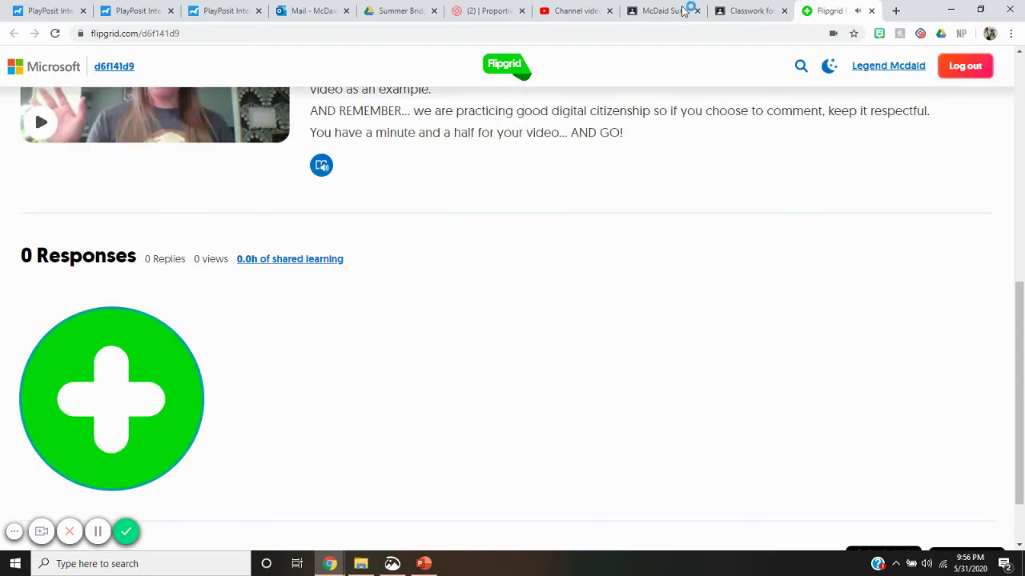
Close Flipgrid, open the Flipgrid Introductions assignment page, and mark it done without attached work.
{"action": "left_click", "coordinate": [871, 11]}
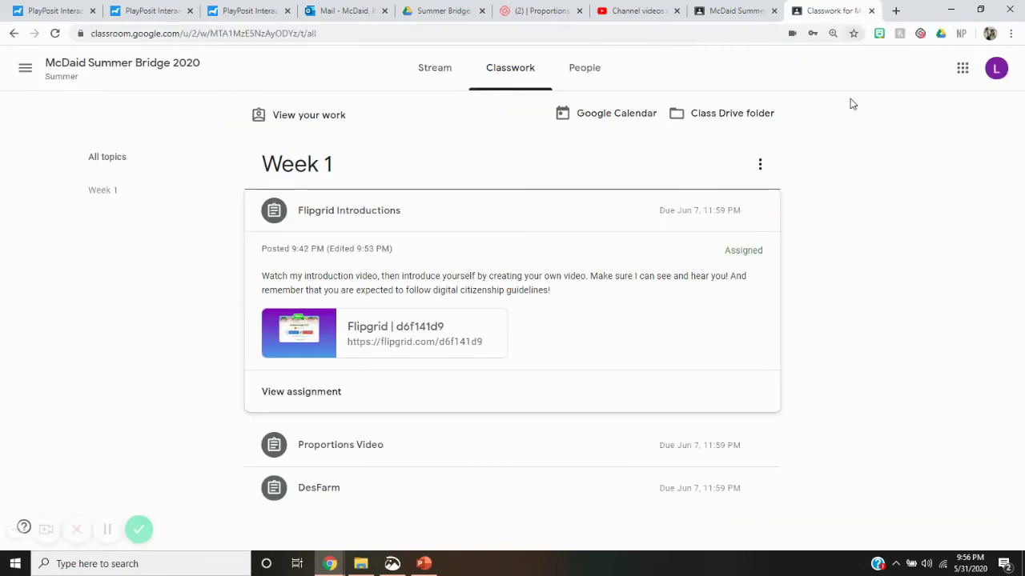
{"action": "left_click", "coordinate": [407, 448]}
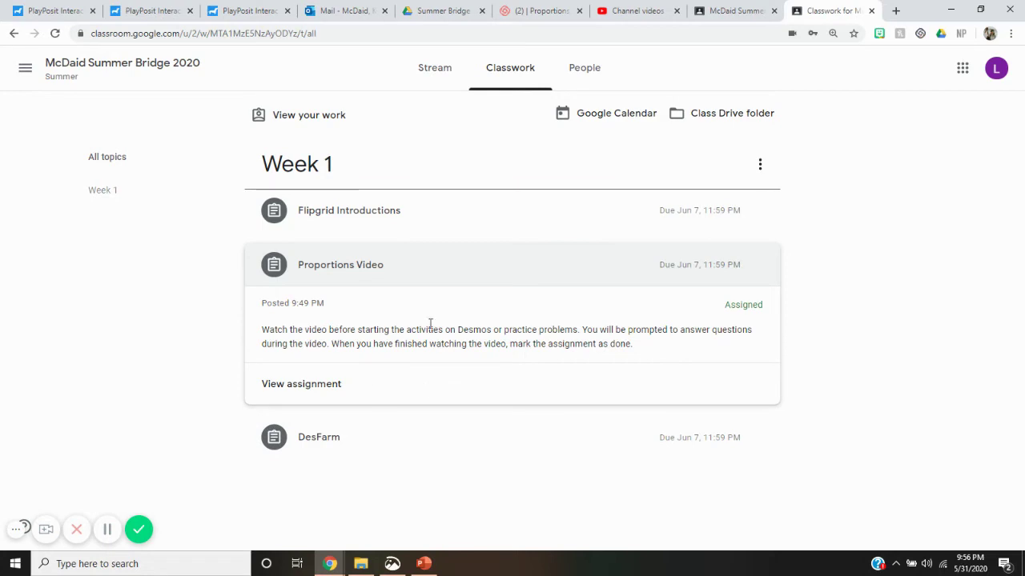
{"action": "left_click", "coordinate": [359, 234]}
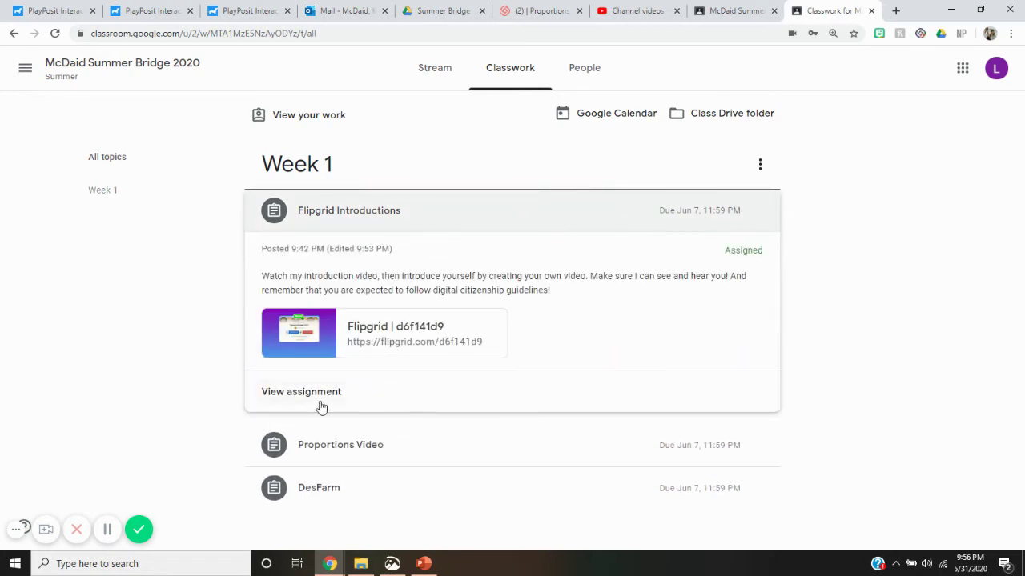
{"action": "left_click", "coordinate": [326, 393]}
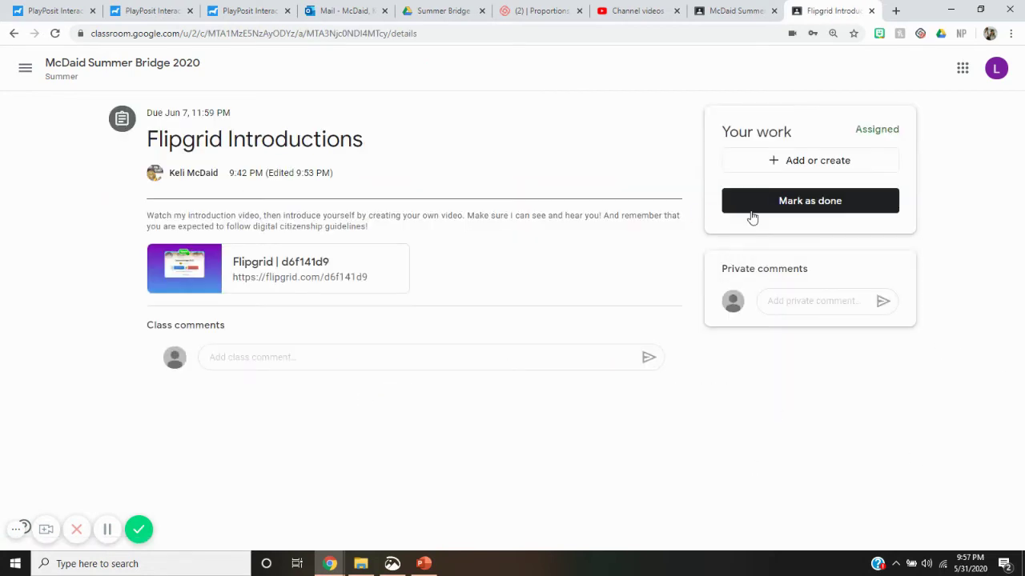
{"action": "left_click", "coordinate": [830, 206]}
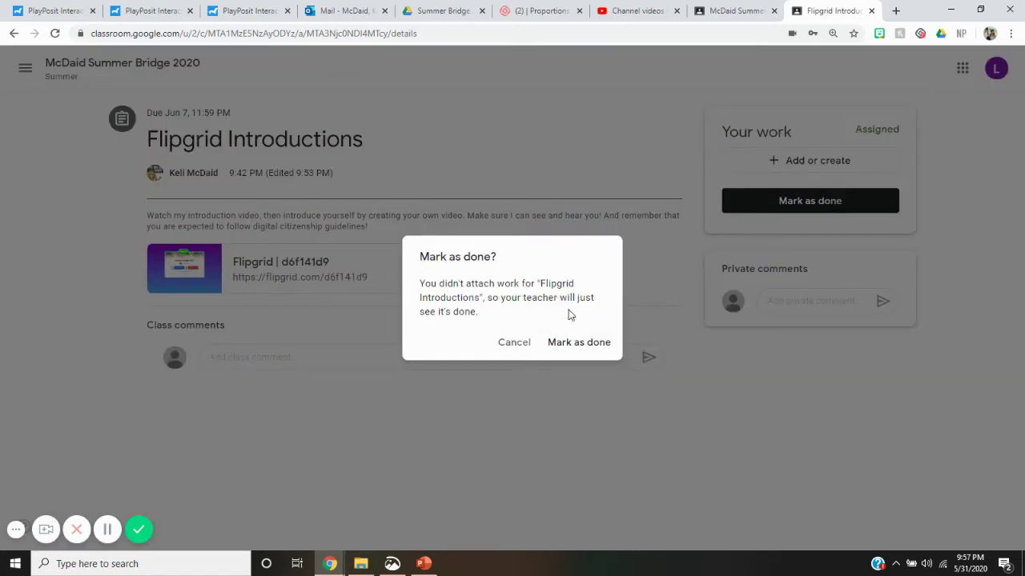
{"action": "left_click", "coordinate": [563, 342]}
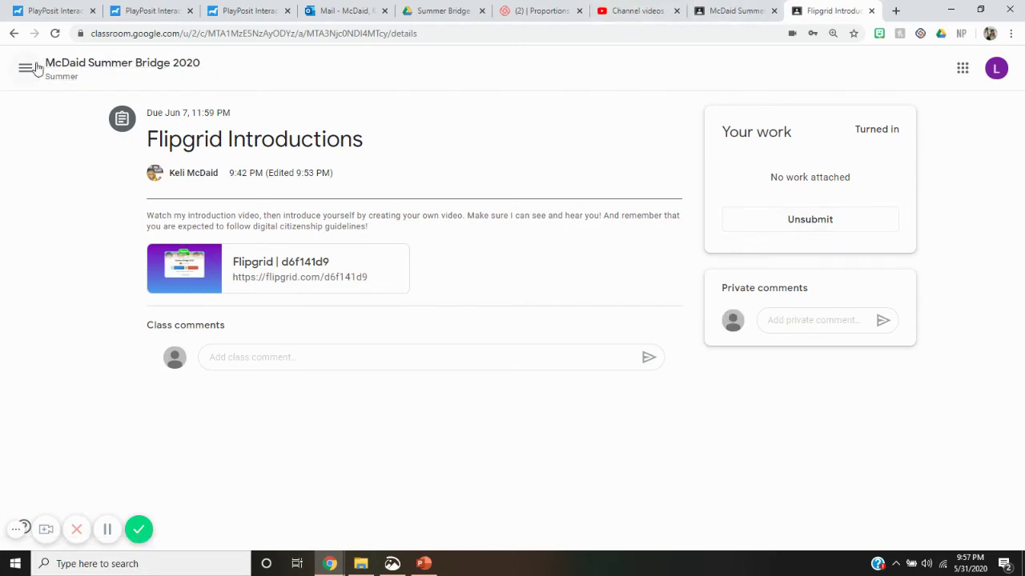
{"action": "left_click", "coordinate": [109, 66]}
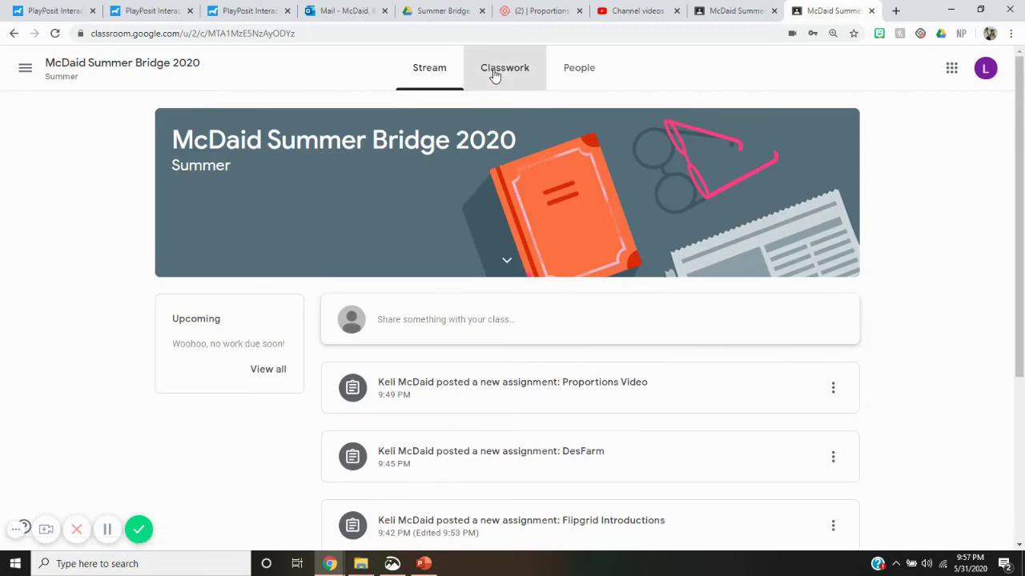
Open the Proportions Video assignment page and turn it in as done without attached work.
{"action": "left_click", "coordinate": [494, 72]}
{"action": "left_click", "coordinate": [360, 441]}
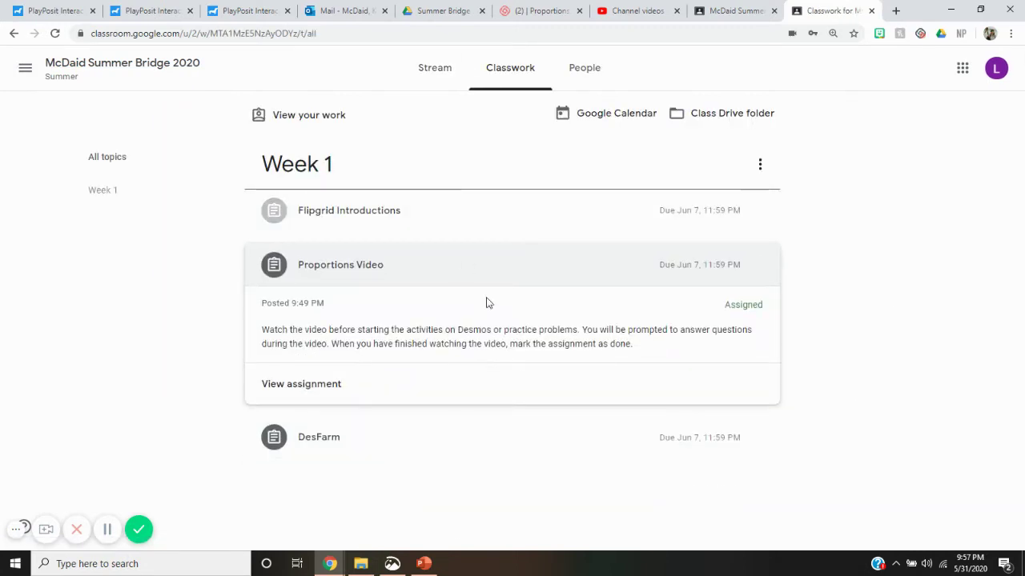
{"action": "left_click", "coordinate": [320, 398]}
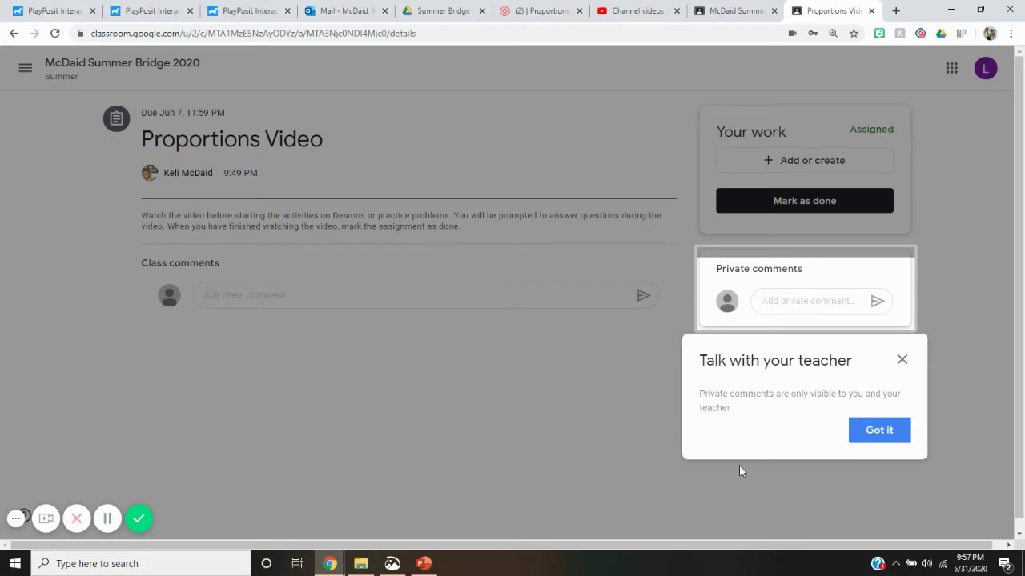
{"action": "left_click", "coordinate": [902, 360]}
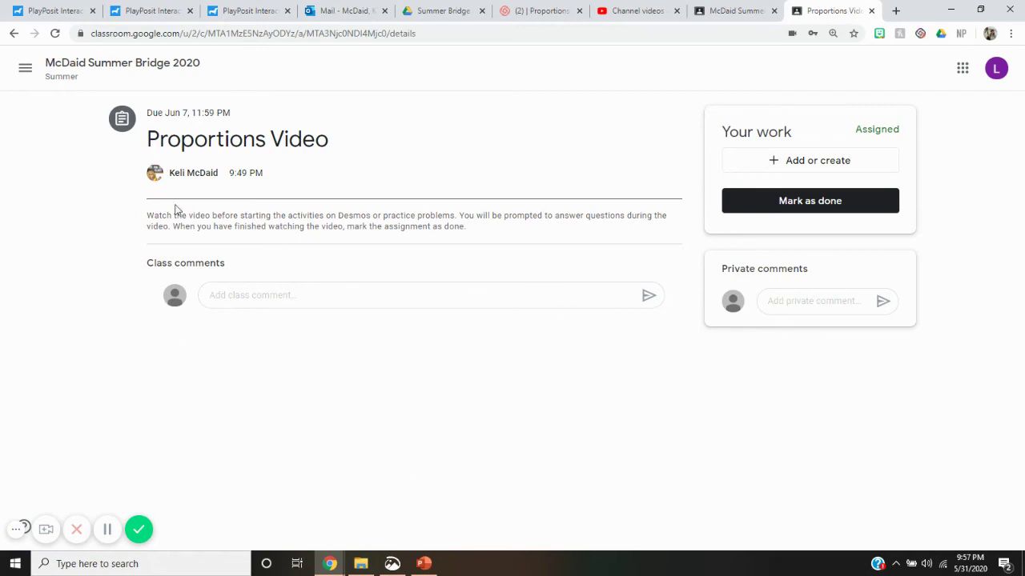
{"action": "left_click", "coordinate": [148, 216]}
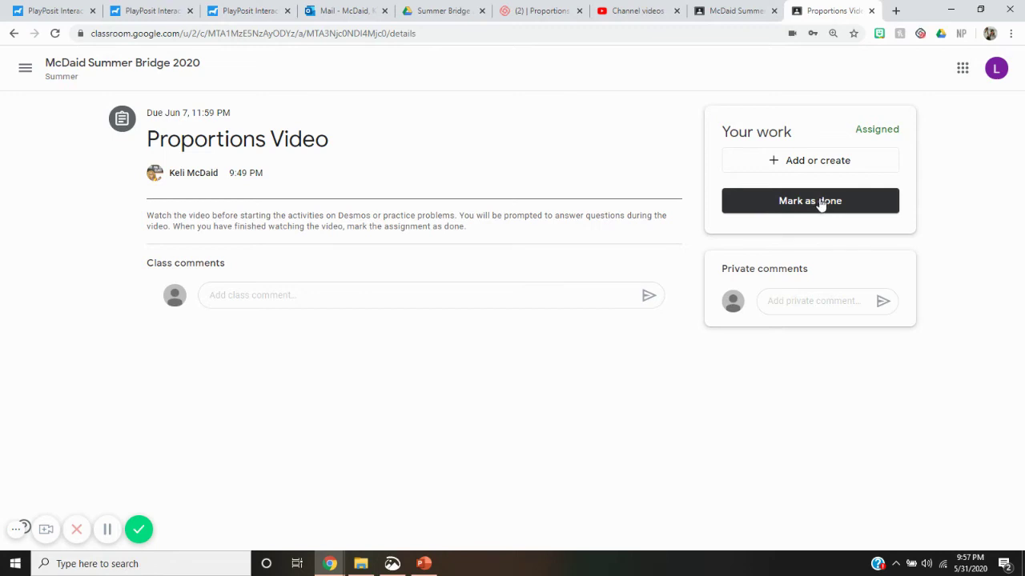
{"action": "left_click", "coordinate": [818, 203]}
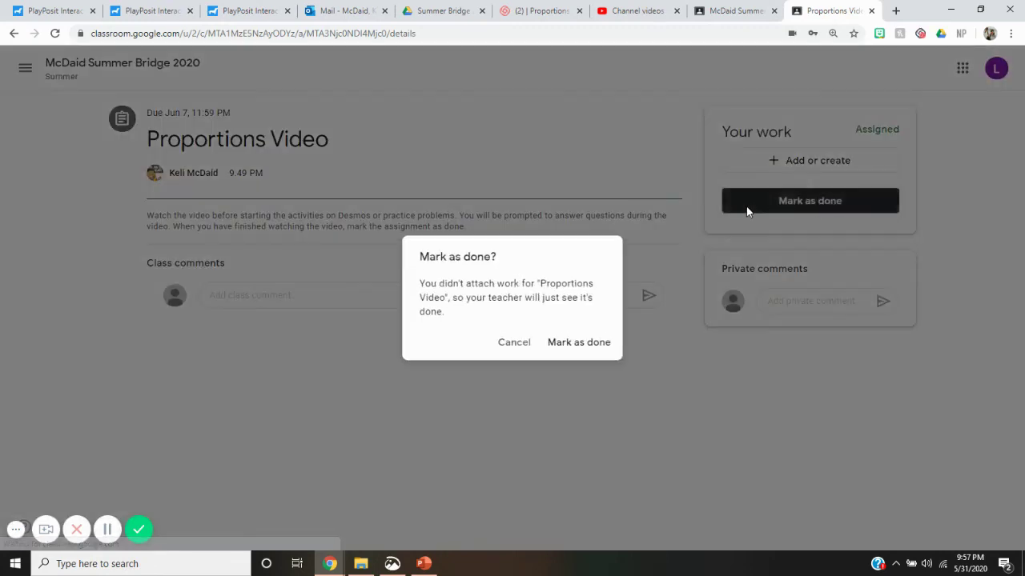
{"action": "left_click", "coordinate": [584, 344]}
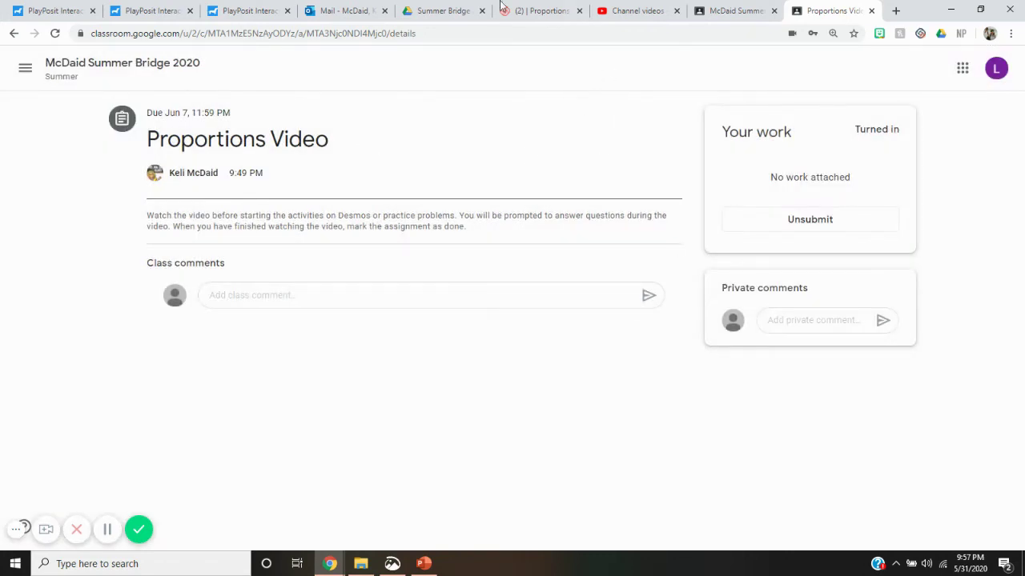
{"action": "left_click", "coordinate": [25, 79]}
Return to the summer bridge class's Week 1 classwork and open DesFarm's Des-Farm activity card.
{"action": "left_click", "coordinate": [122, 237]}
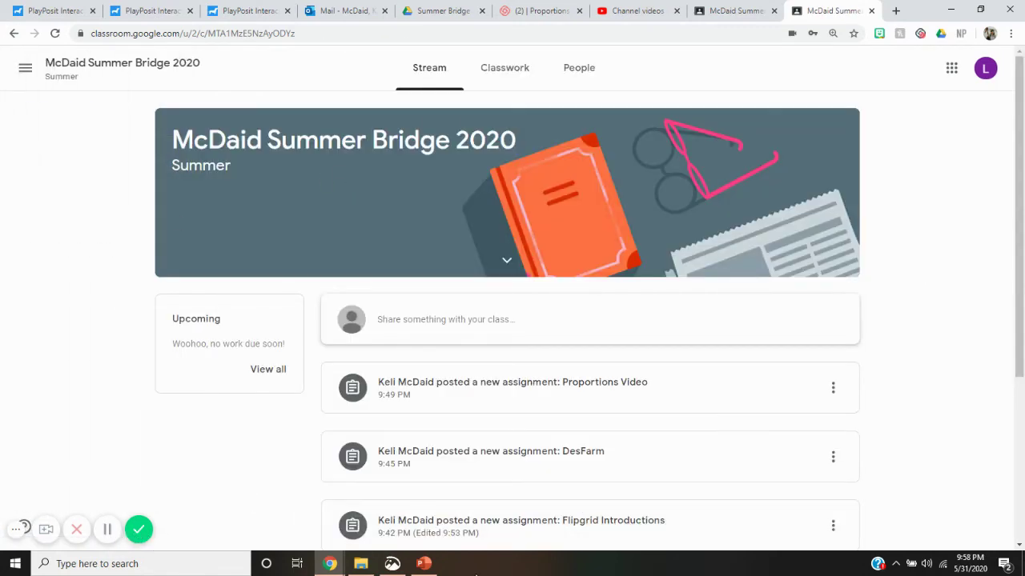
{"action": "scroll", "coordinate": [670, 418], "scroll_direction": "down", "scroll_amount": 2}
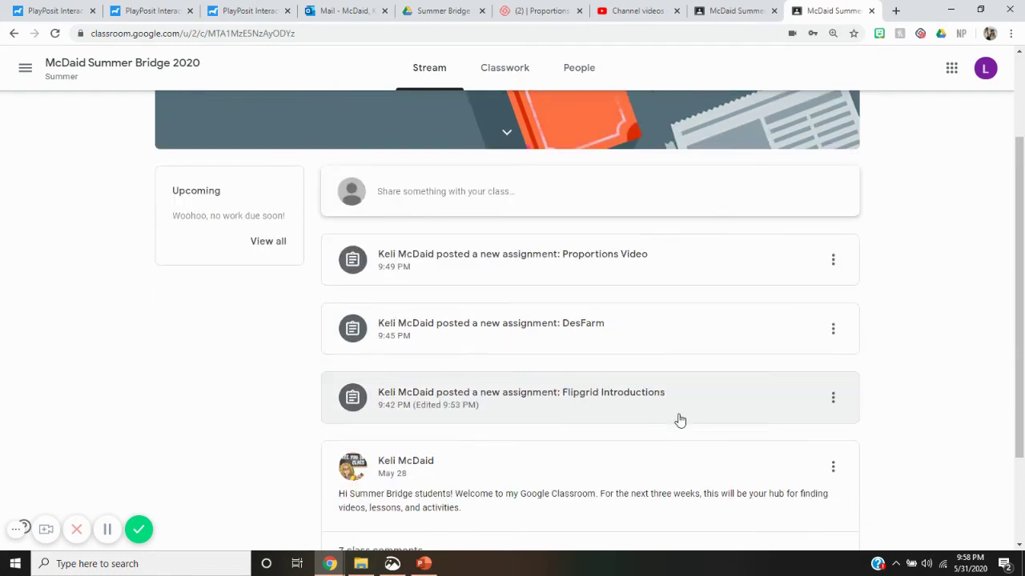
{"action": "scroll", "coordinate": [679, 420], "scroll_direction": "up", "scroll_amount": 2}
{"action": "left_click", "coordinate": [518, 74]}
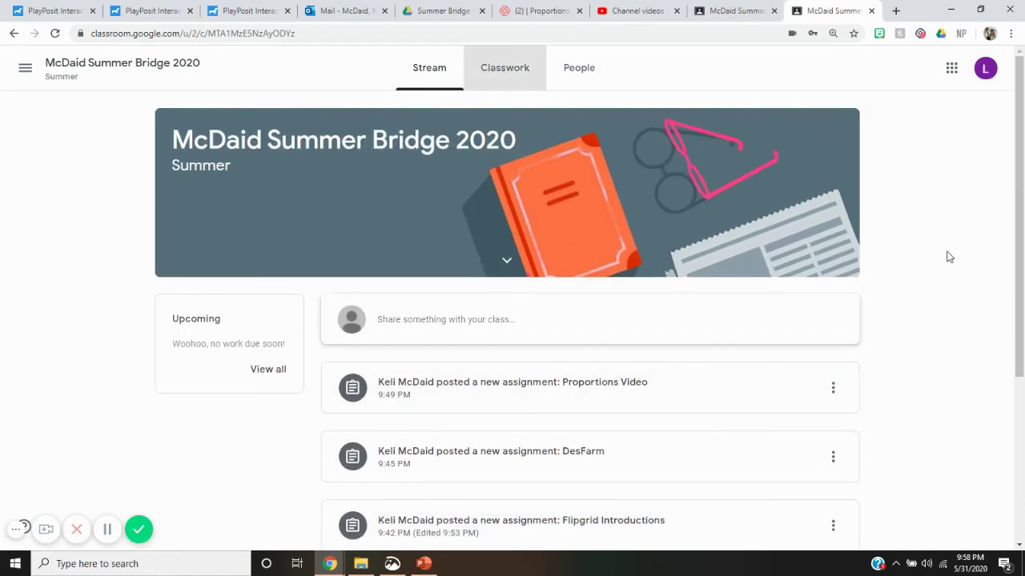
{"action": "left_click", "coordinate": [505, 75]}
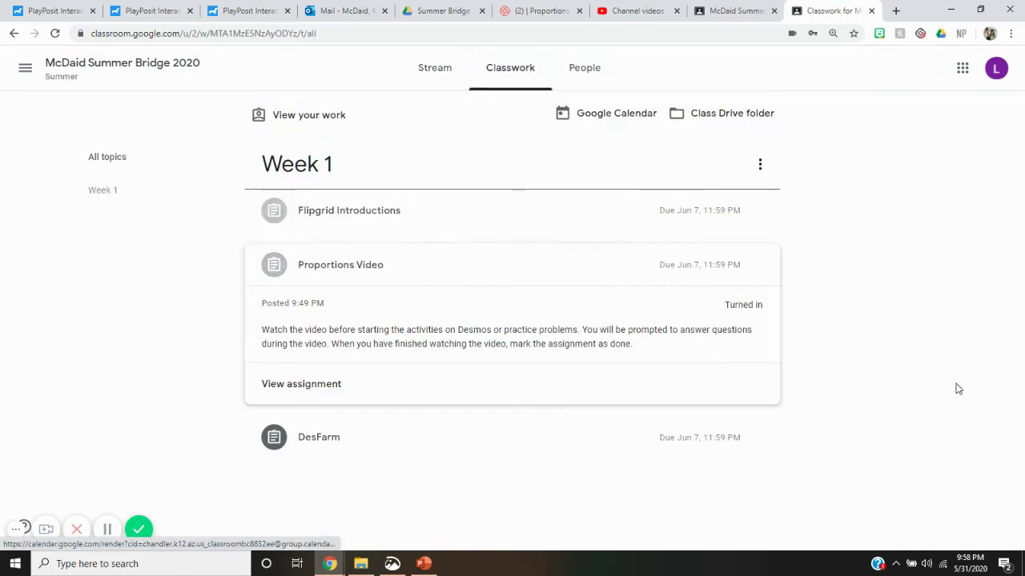
{"action": "left_click", "coordinate": [336, 448]}
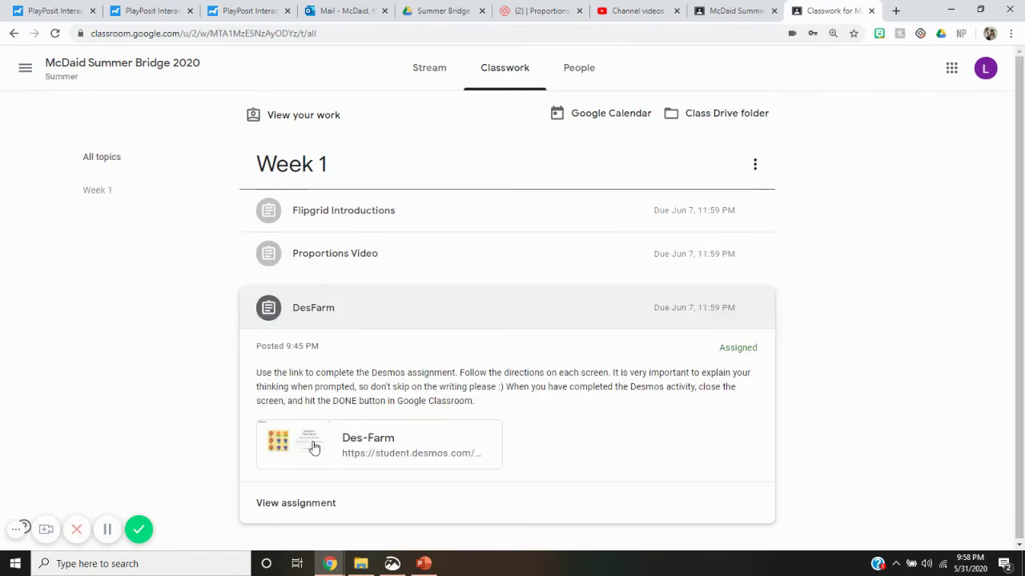
{"action": "left_click", "coordinate": [396, 444]}
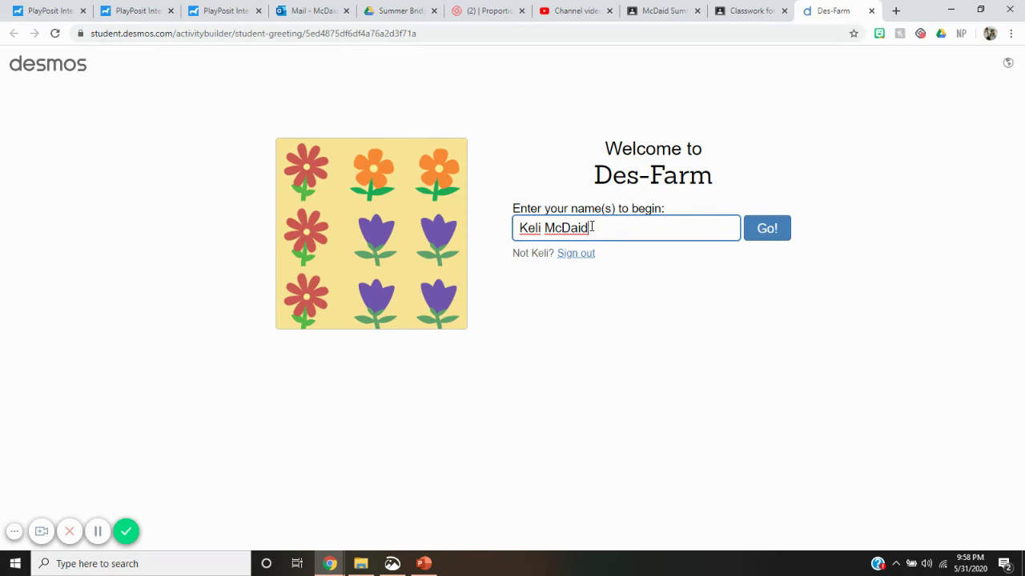
Replace the prefilled name with the student's name and start the Des-Farm activity.
{"action": "left_click_drag", "start_coordinate": [592, 227], "coordinate": [493, 234]}
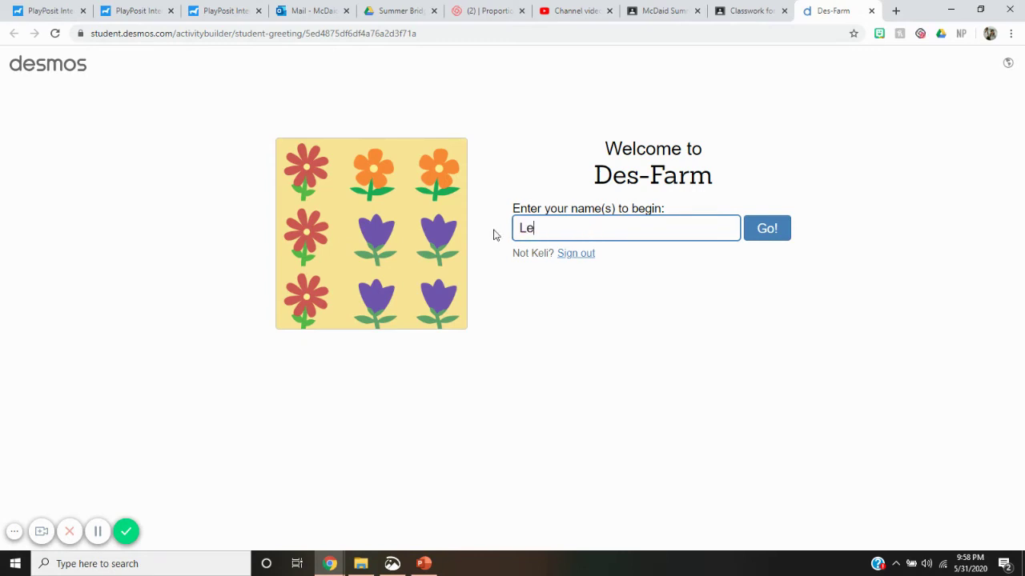
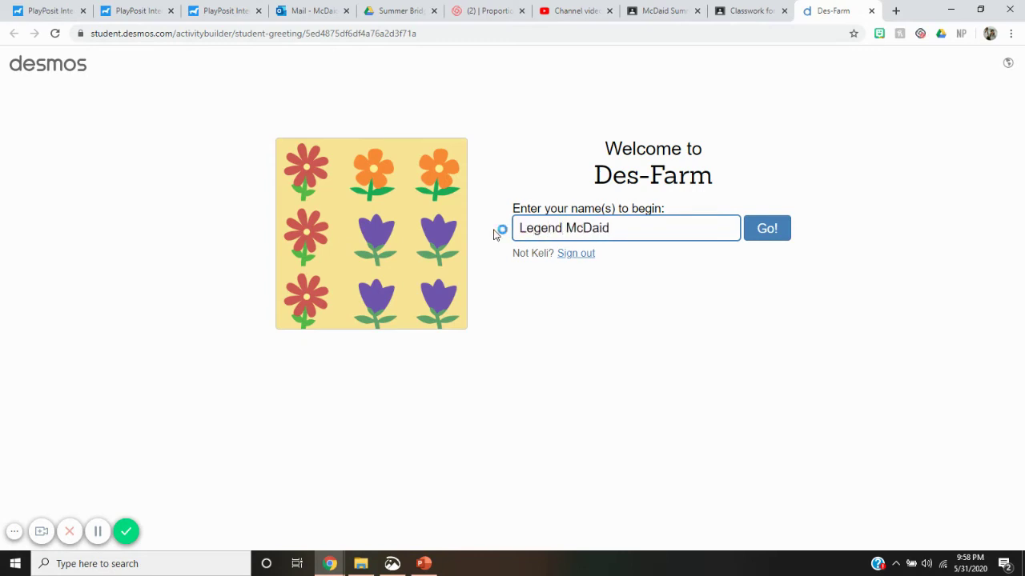
{"action": "left_click", "coordinate": [767, 228]}
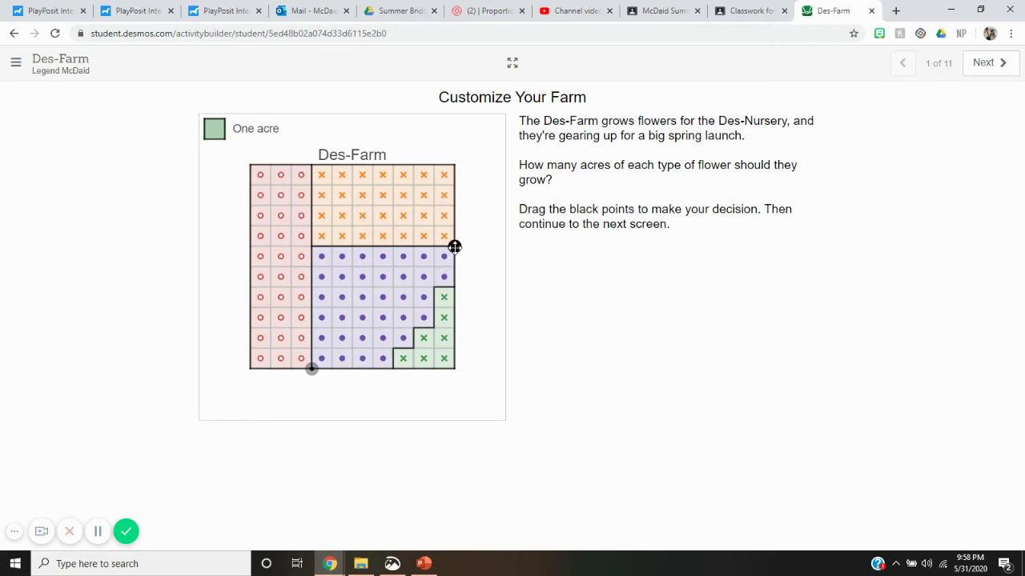
Drag the farm grid points so red flowers span five columns, then continue to Plant Your Seeds.
{"action": "mouse_move", "coordinate": [455, 247]}
{"action": "left_mouse_down"}
{"action": "mouse_move", "coordinate": [452, 276]}
{"action": "mouse_move", "coordinate": [454, 266]}
{"action": "left_mouse_up"}
{"action": "left_click_drag", "start_coordinate": [312, 368], "coordinate": [356, 373]}
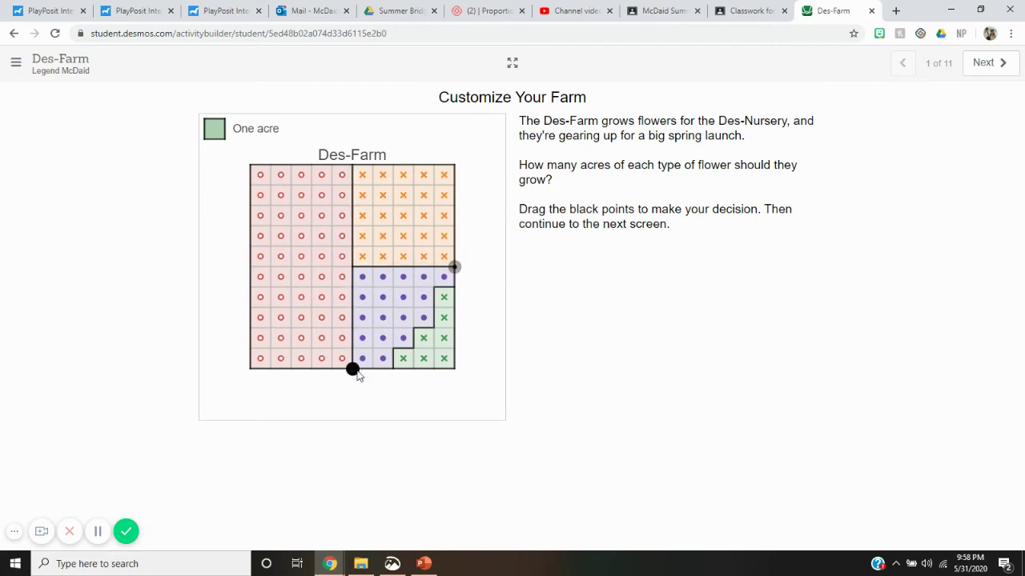
{"action": "left_click", "coordinate": [984, 64]}
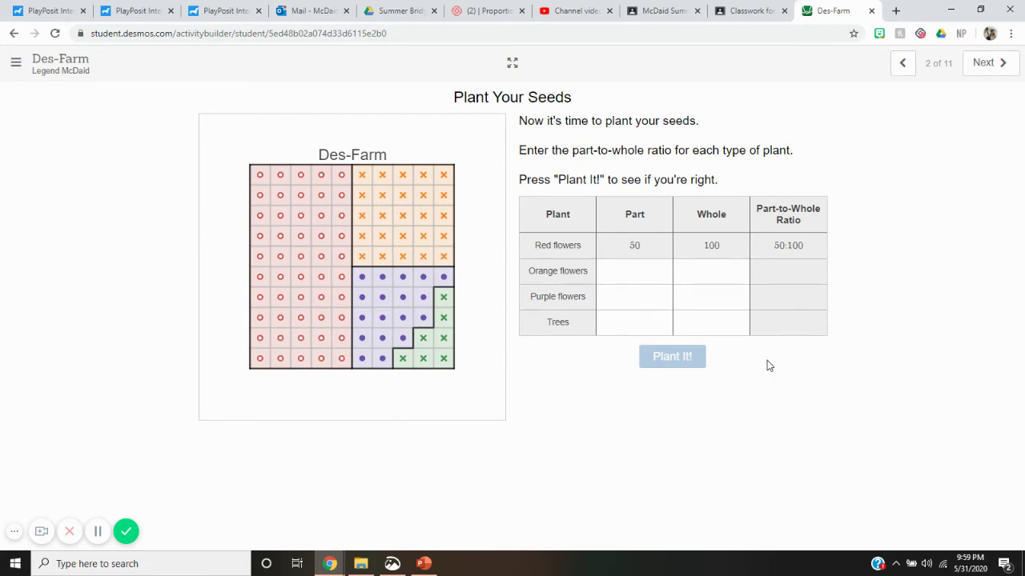
Skip ahead through the activity to the card-sort screen, 8 of 11.
{"action": "left_click", "coordinate": [987, 65]}
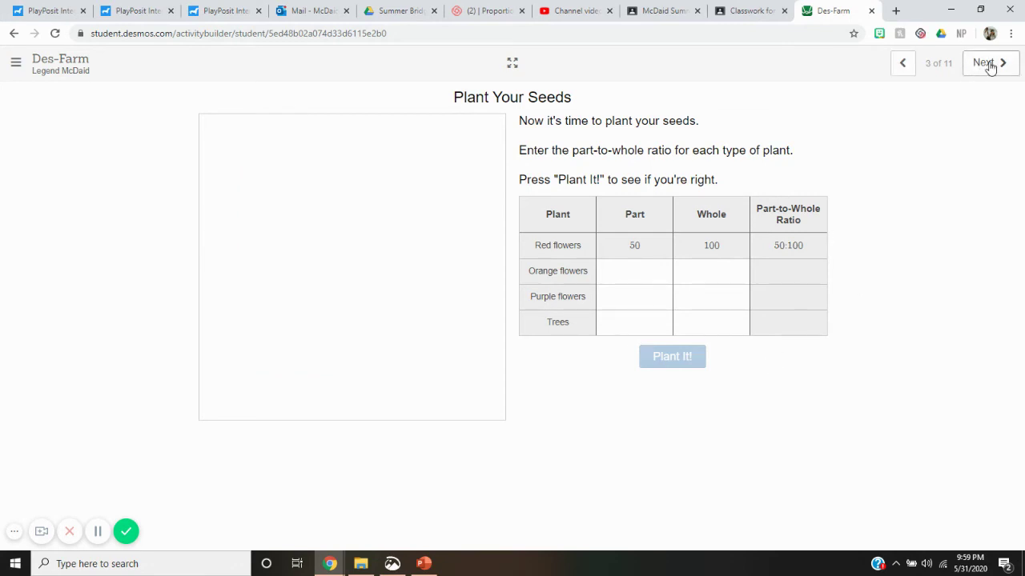
{"action": "left_click", "coordinate": [990, 66]}
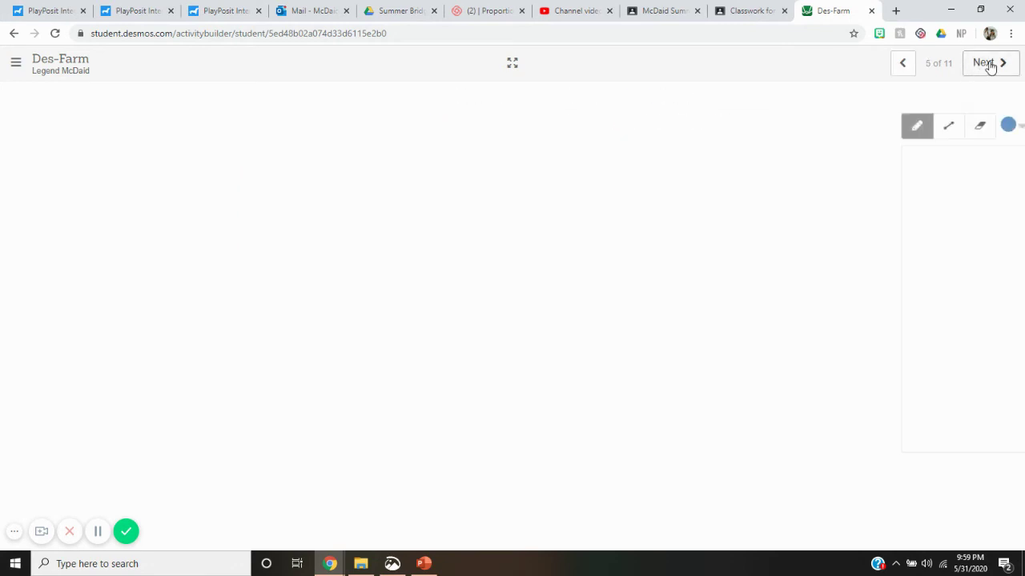
{"action": "left_click", "coordinate": [991, 66]}
{"action": "left_click", "coordinate": [990, 68]}
{"action": "left_click", "coordinate": [989, 68]}
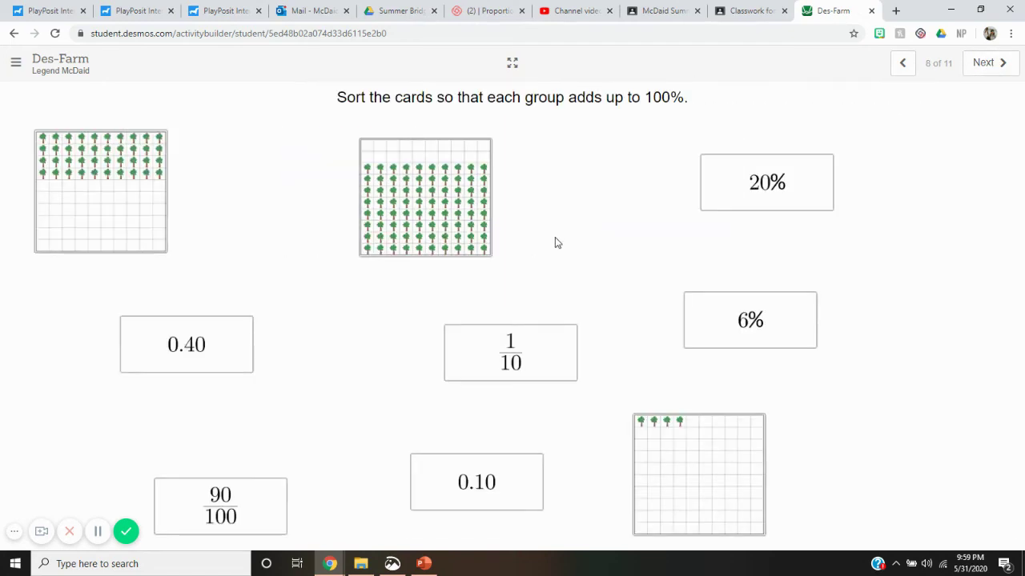
Group 0.40 with one grid, 1/10 and 90/100 with the other, and 0.10 and 6% with 20%.
{"action": "left_click_drag", "start_coordinate": [186, 341], "coordinate": [190, 339]}
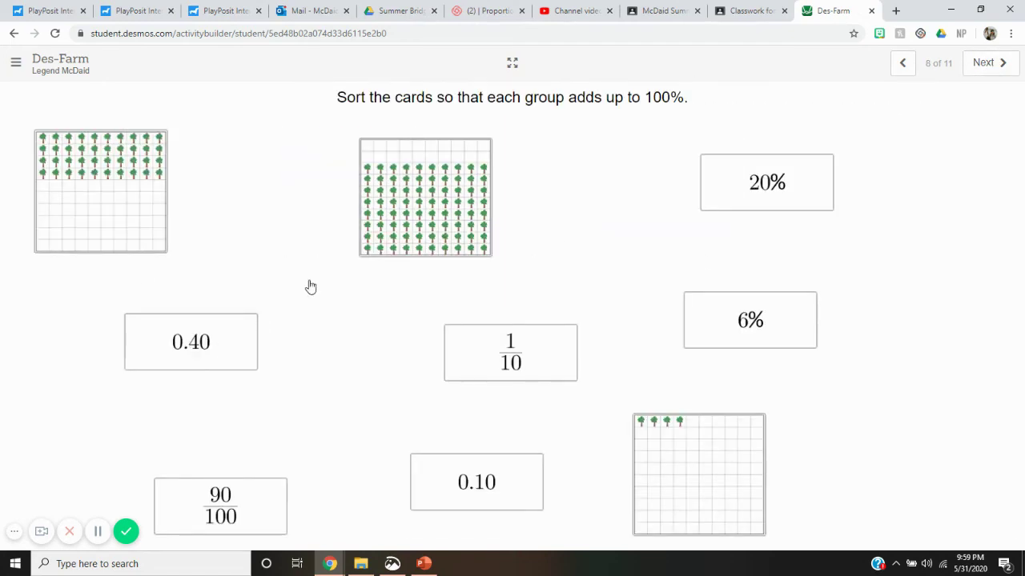
{"action": "left_click_drag", "start_coordinate": [310, 286], "coordinate": [401, 240]}
{"action": "left_click_drag", "start_coordinate": [475, 332], "coordinate": [120, 232]}
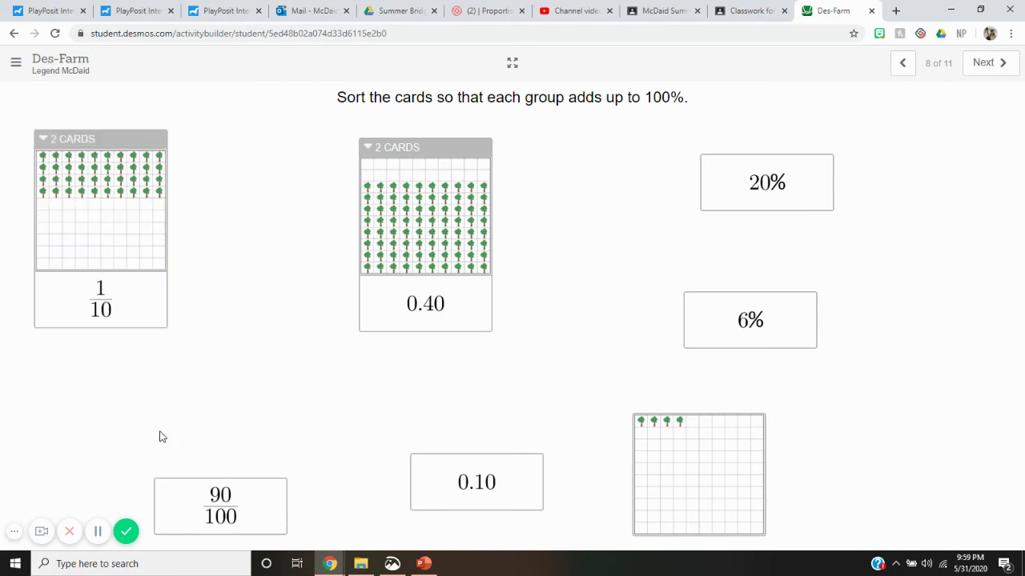
{"action": "left_click_drag", "start_coordinate": [201, 505], "coordinate": [112, 172]}
{"action": "left_click_drag", "start_coordinate": [498, 484], "coordinate": [751, 188]}
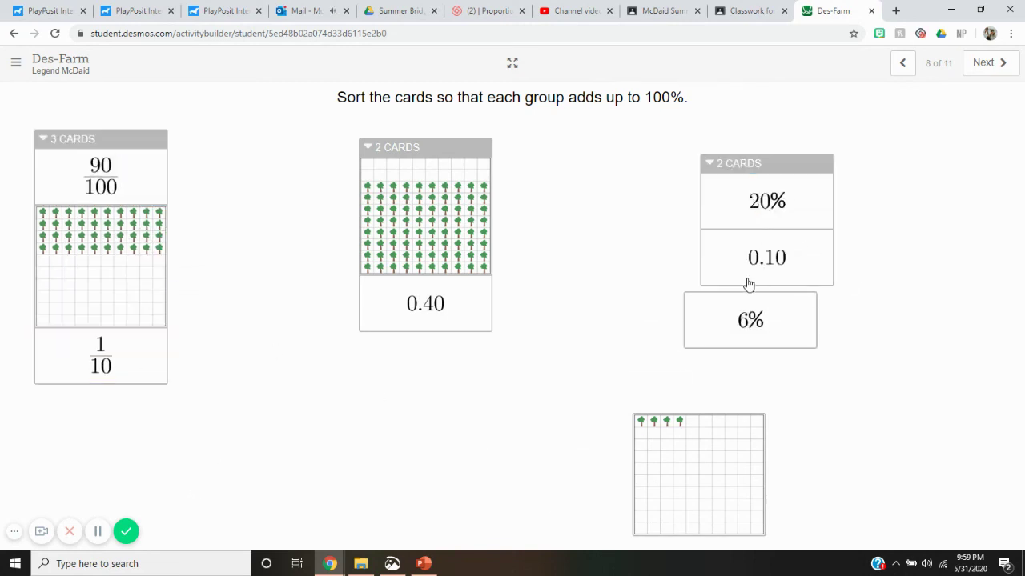
{"action": "left_click_drag", "start_coordinate": [755, 297], "coordinate": [761, 254]}
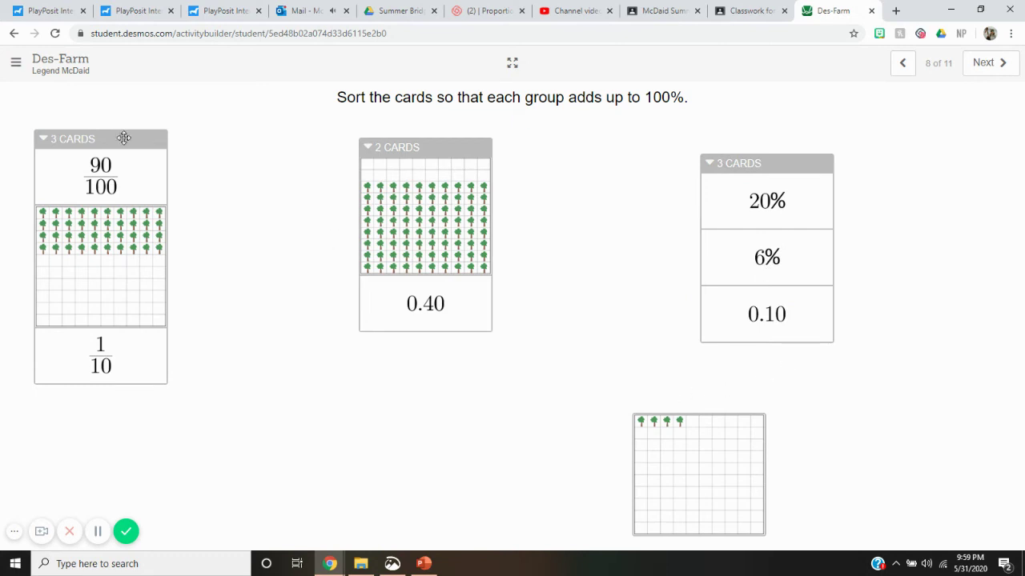
{"action": "left_click", "coordinate": [988, 62]}
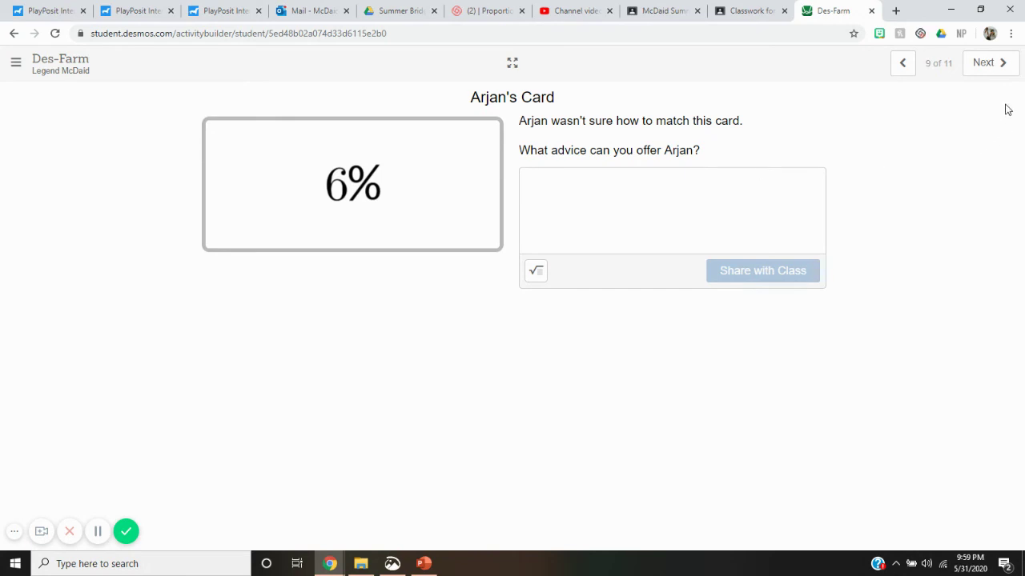
On Help Your Friend, share the answer 'I'm done with lsdjdfiodfnl' with the class, then close Des-Farm.
{"action": "left_click", "coordinate": [977, 67]}
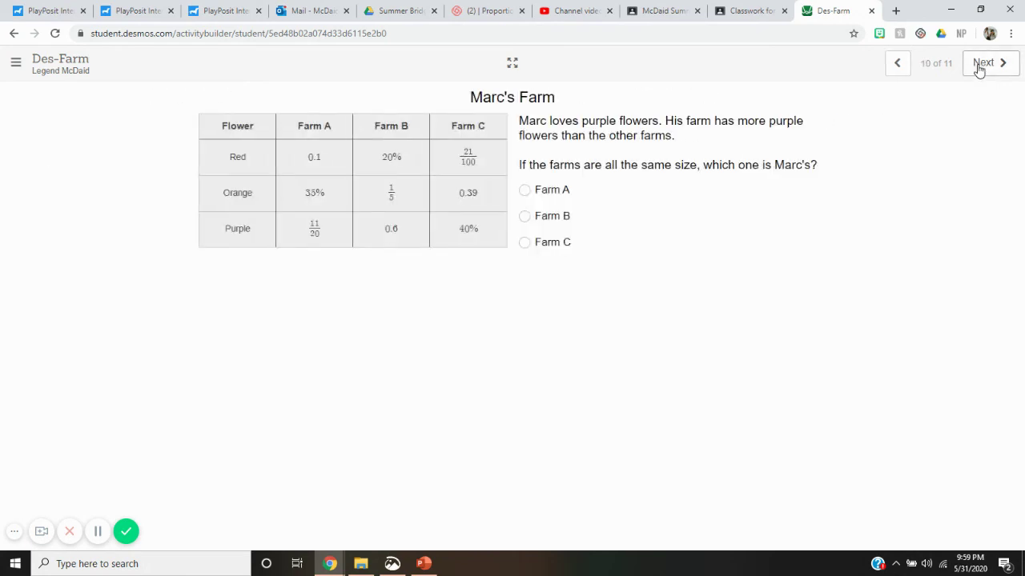
{"action": "left_click", "coordinate": [979, 67]}
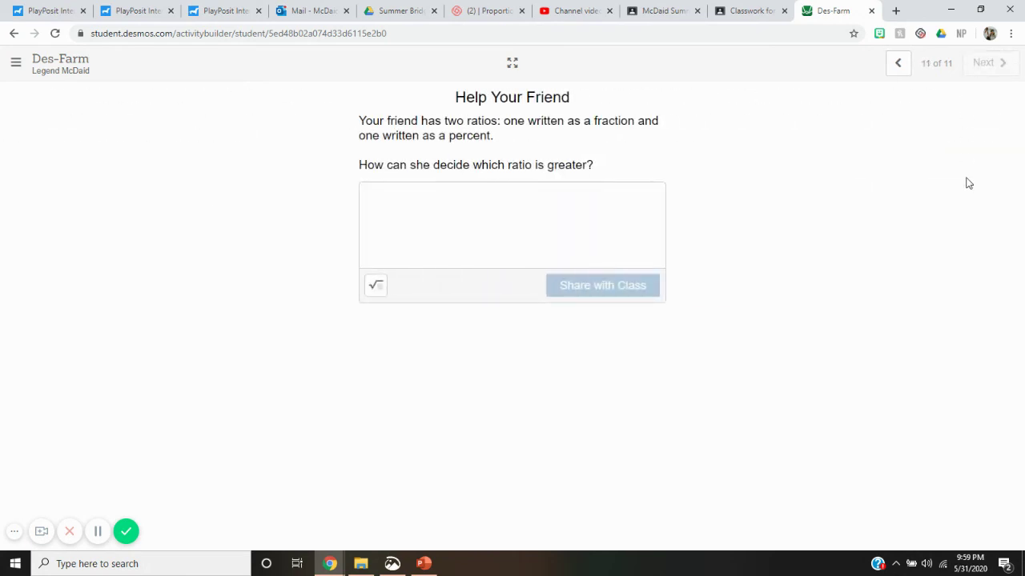
{"action": "left_click", "coordinate": [543, 211]}
{"action": "type", "text": "I'm done with lsdjdfiodfnldijo"}
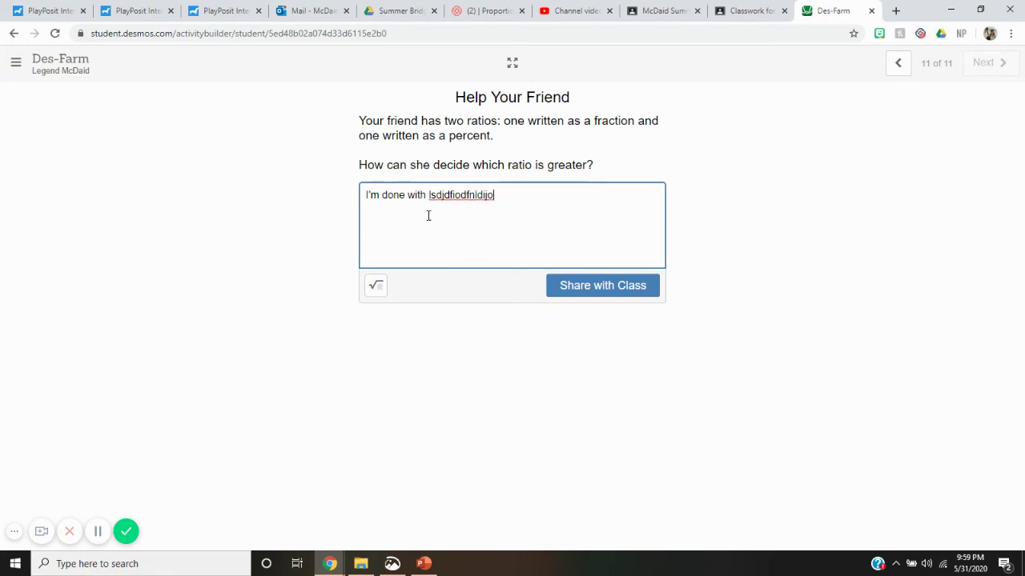
{"action": "left_click", "coordinate": [636, 289]}
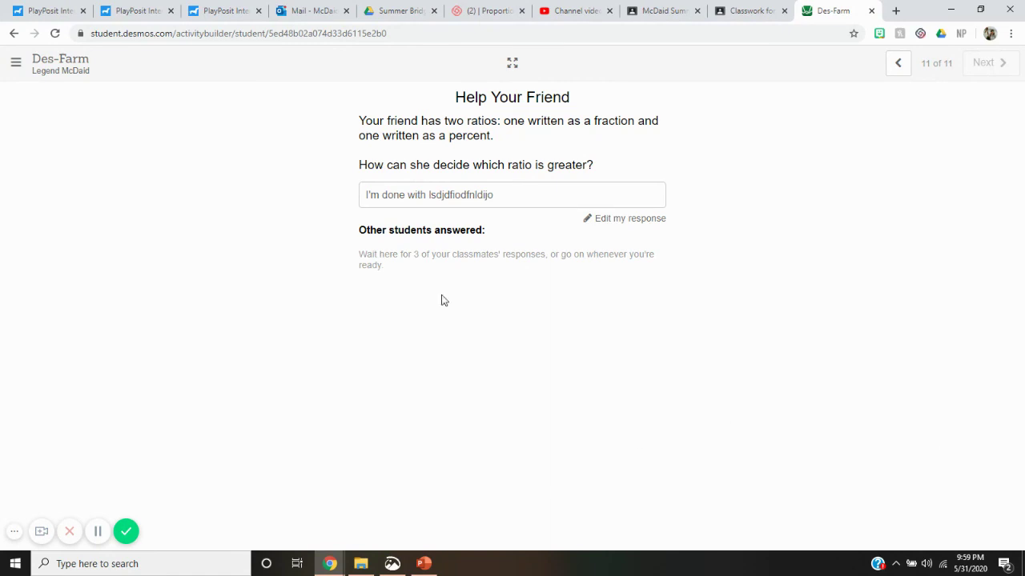
{"action": "left_click", "coordinate": [872, 11]}
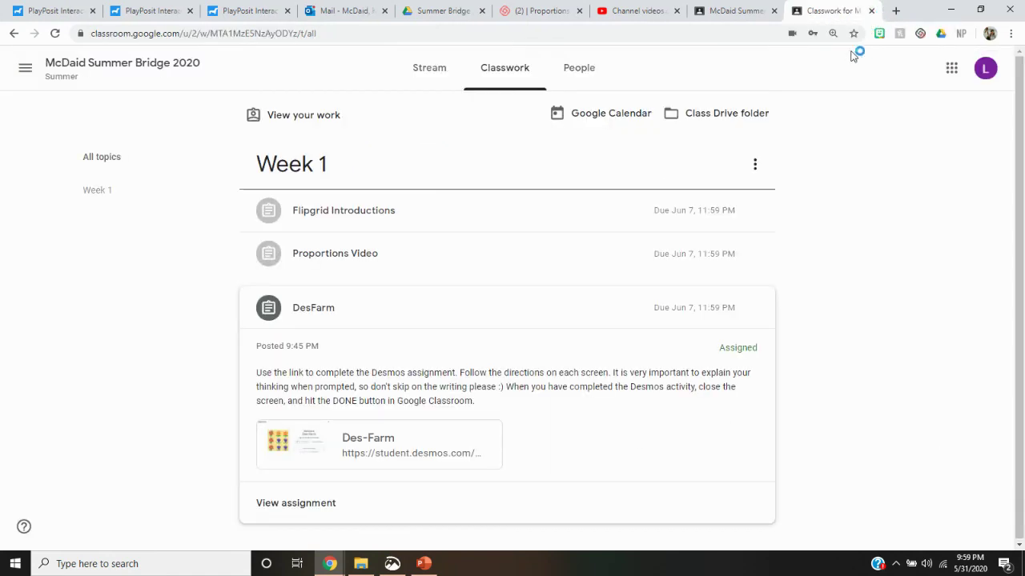
Open the DesFarm assignment and confirm marking it done without attached work.
{"action": "left_click", "coordinate": [341, 507]}
{"action": "left_click", "coordinate": [814, 208]}
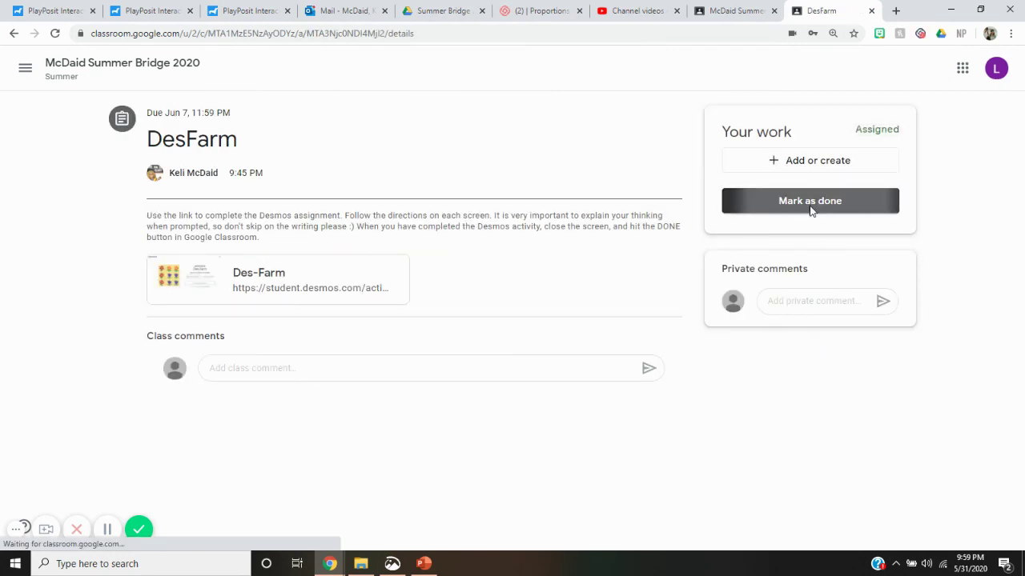
{"action": "left_click", "coordinate": [568, 336]}
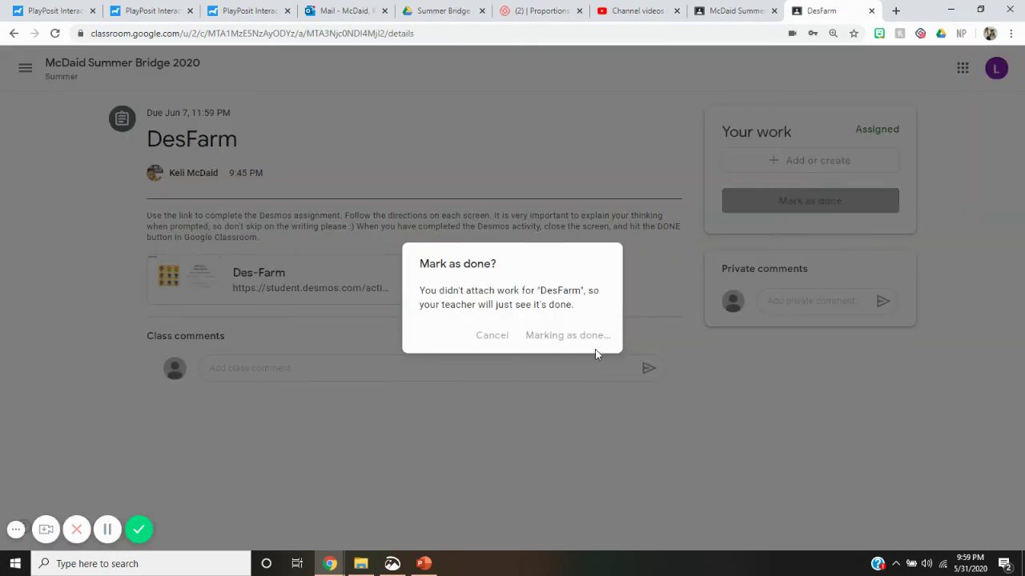